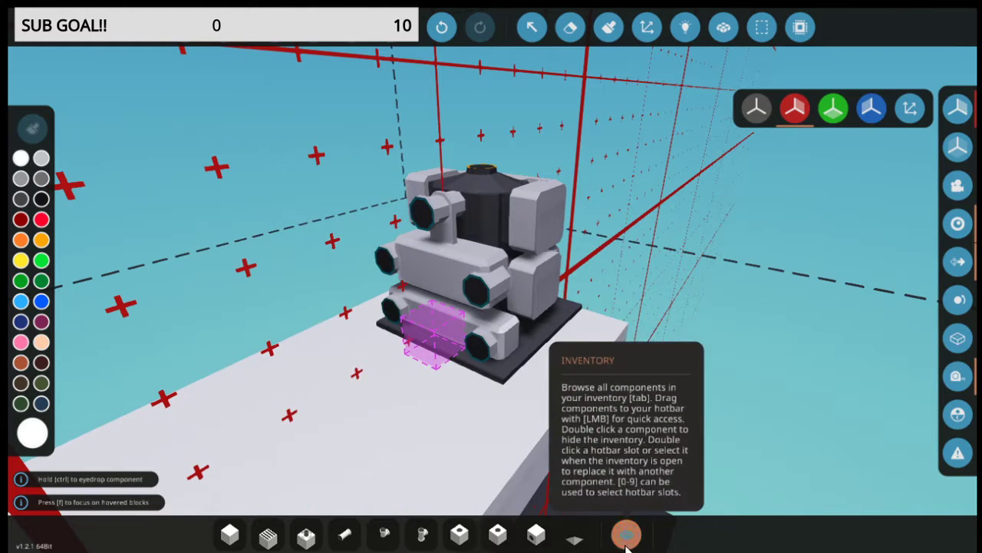
# Erase the section of white floor blocks in front of the small engine.
pyautogui.click(626, 535)
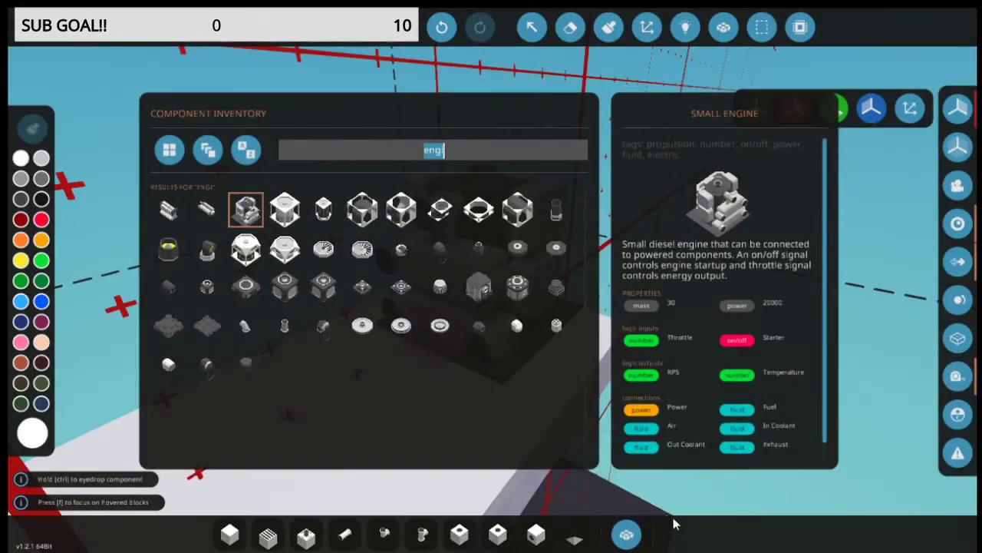
pyautogui.click(626, 535)
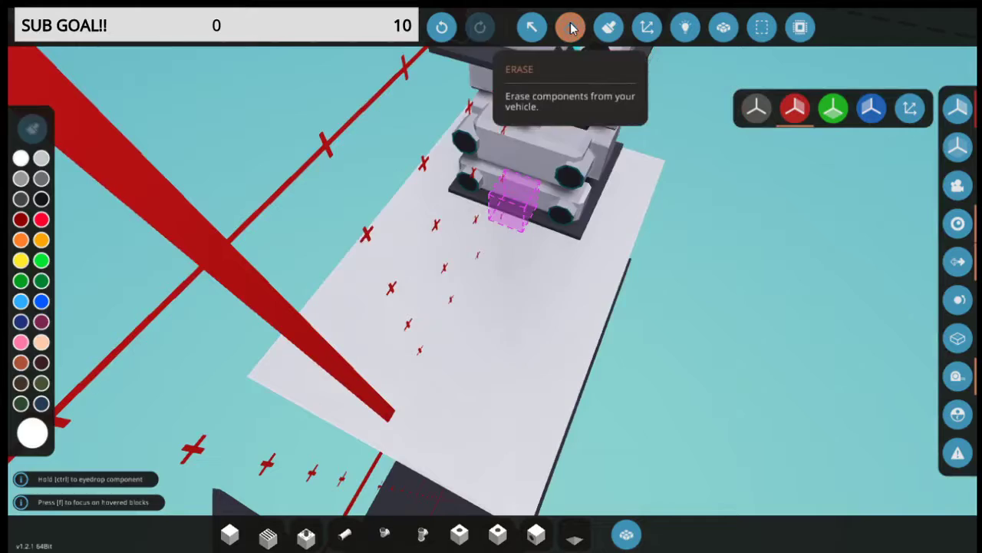
pyautogui.click(573, 28)
pyautogui.moveTo(406, 330); pyautogui.dragTo(476, 445)
# Empty the hotbar and search the component inventory for "heat".
pyautogui.click(626, 535)
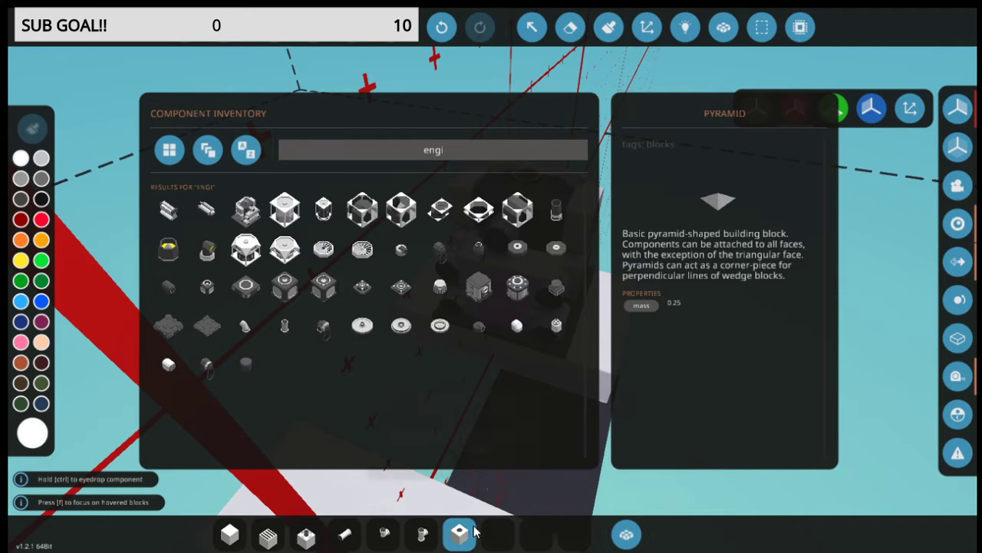
pyautogui.moveTo(475, 529); pyautogui.dragTo(438, 512)
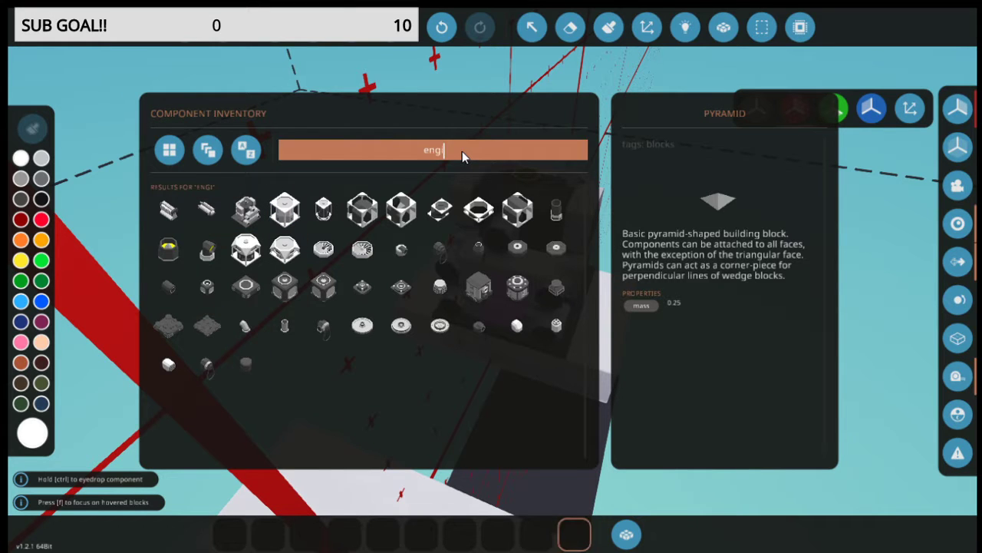
pyautogui.press('BackSpace')
pyautogui.press('BackSpace')
pyautogui.press('BackSpace')
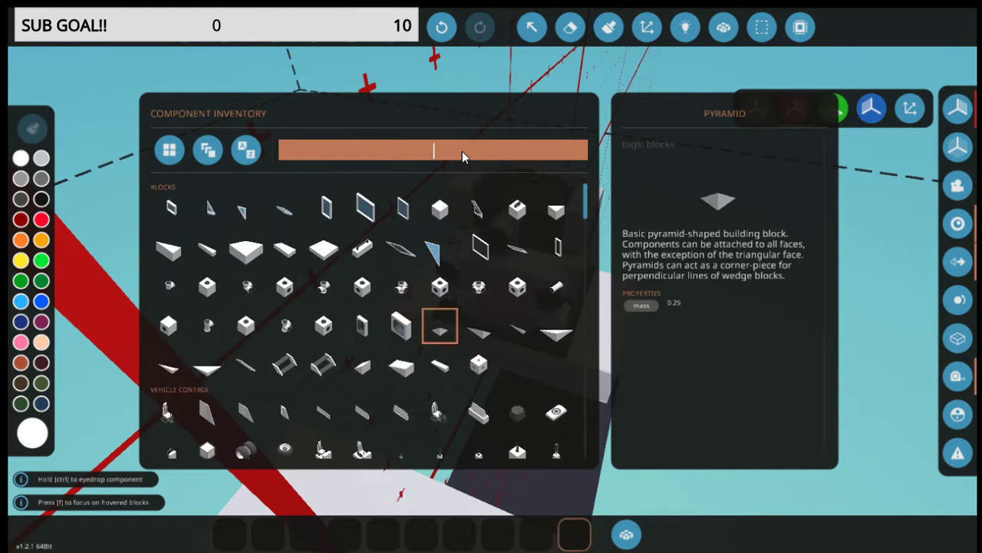
pyautogui.scroll(-2, 420, 236)
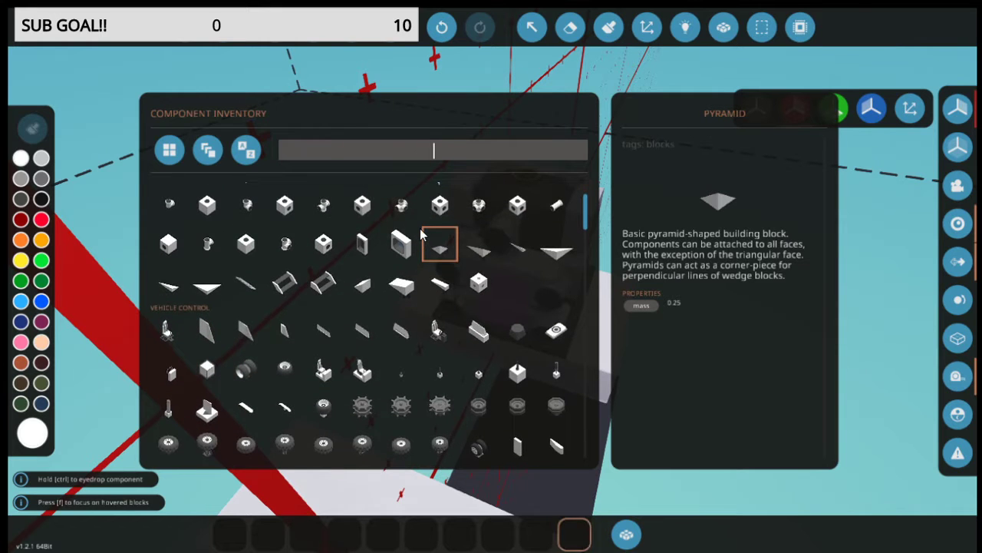
pyautogui.write('heat')
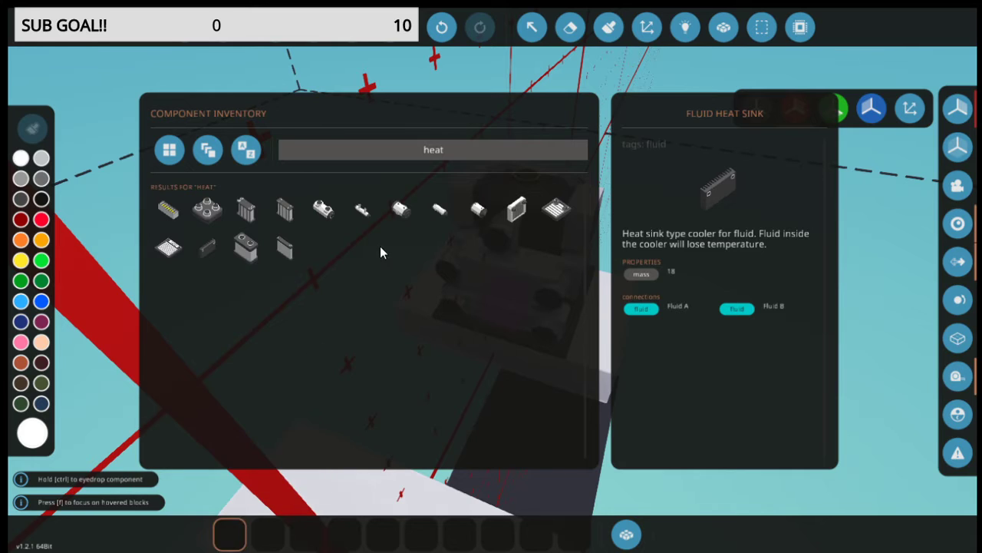
# Add the Fluid Heat Radiator and the slatted heat component beside it to the hotbar.
pyautogui.click(520, 219)
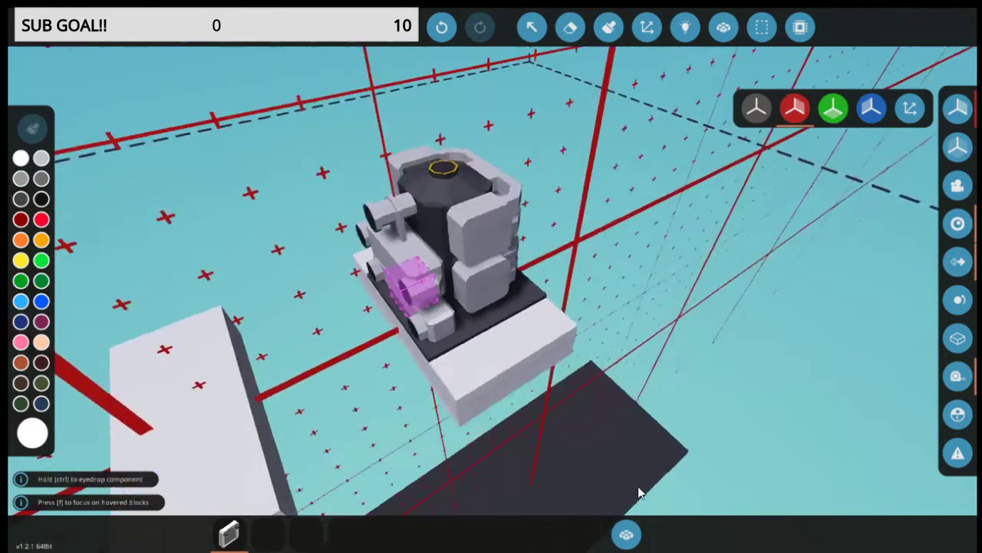
pyautogui.click(631, 523)
pyautogui.doubleClick(556, 205)
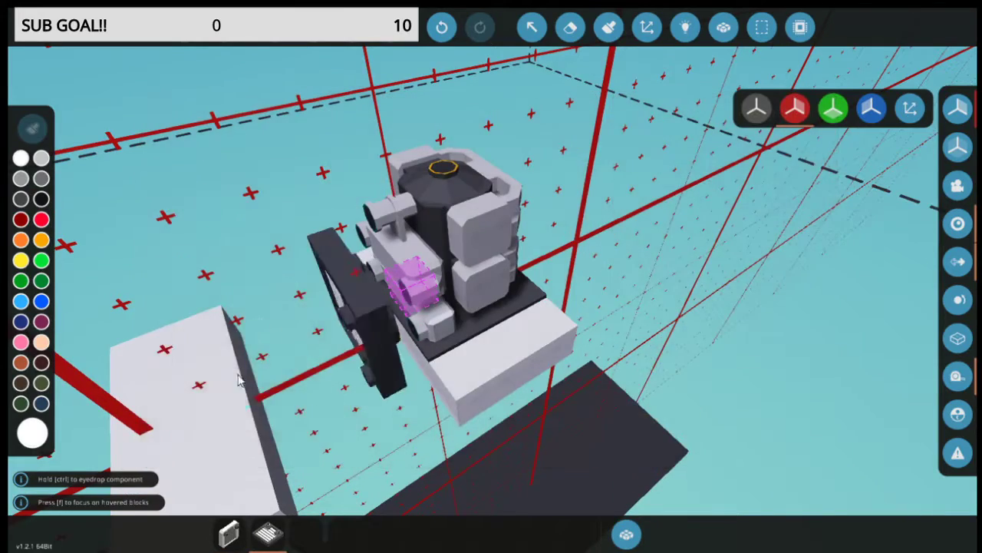
# Fill the floor gap in front of the engine with blocks and cut an opening in it.
pyautogui.moveTo(226, 395); pyautogui.dragTo(542, 410)
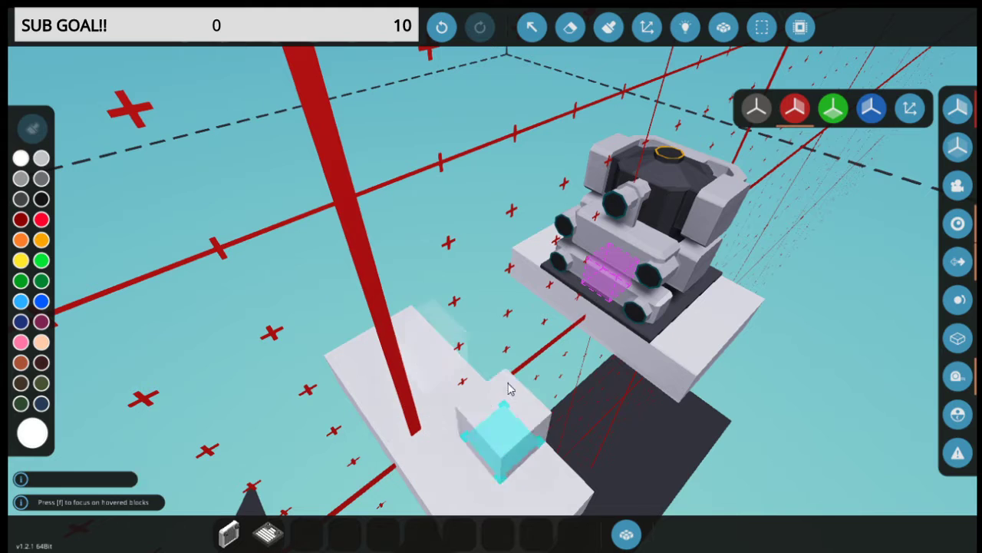
pyautogui.click(627, 533)
pyautogui.doubleClick(557, 208)
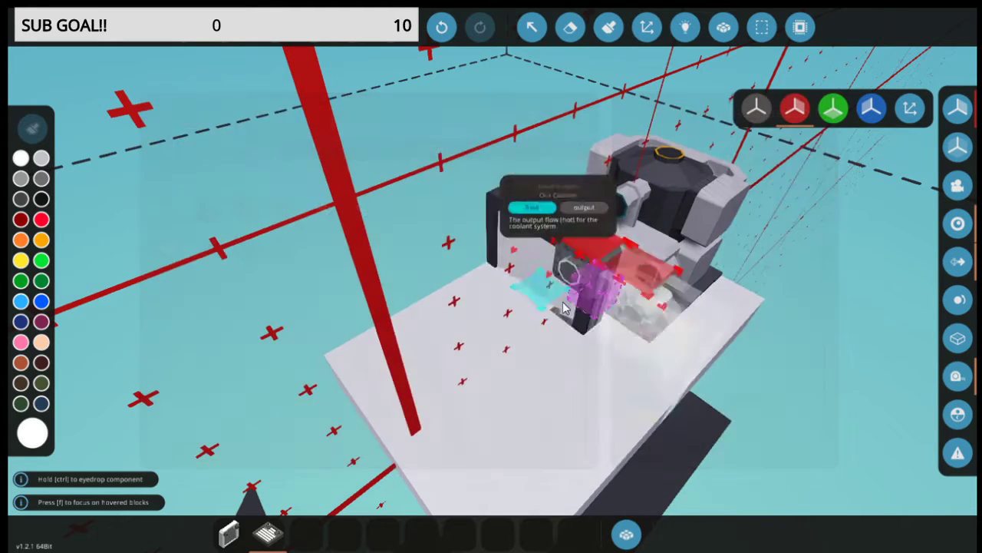
pyautogui.click(571, 27)
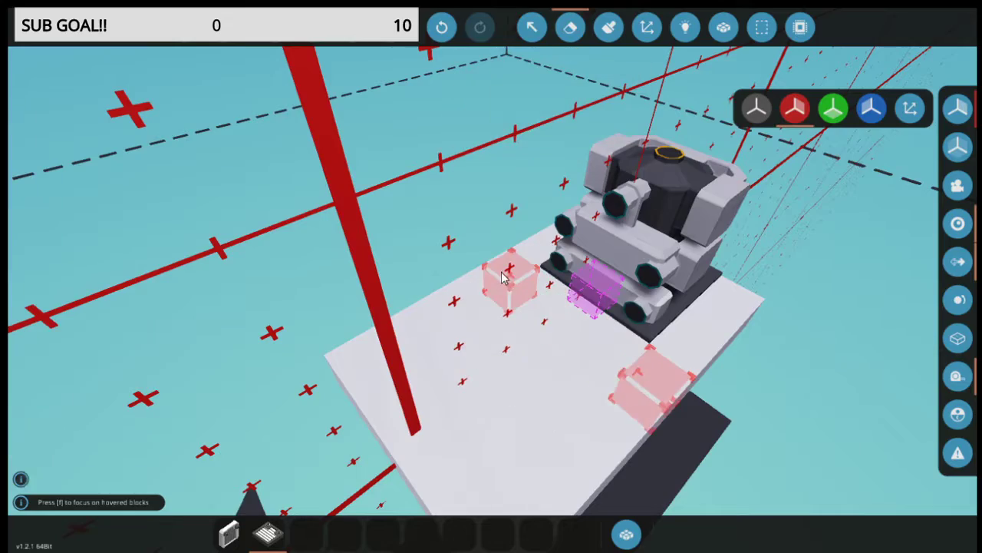
pyautogui.click(552, 397)
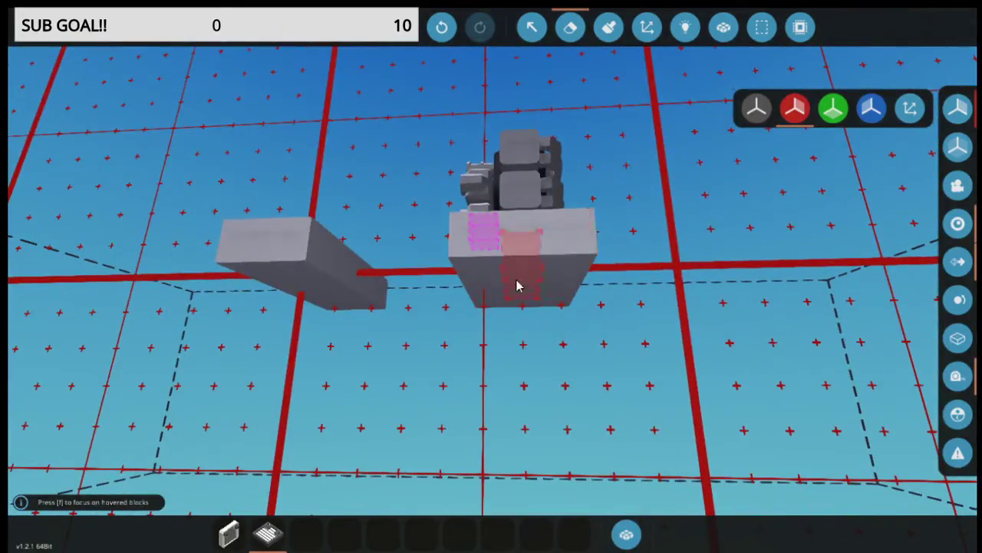
# Build block walls beneath the floor opening to form a deep recess in front of the engine.
pyautogui.click(608, 27)
pyautogui.moveTo(567, 240); pyautogui.dragTo(424, 390)
pyautogui.press('a')
pyautogui.press('s')
pyautogui.press('d')
pyautogui.press('a')
pyautogui.scroll(6, 395, 185)
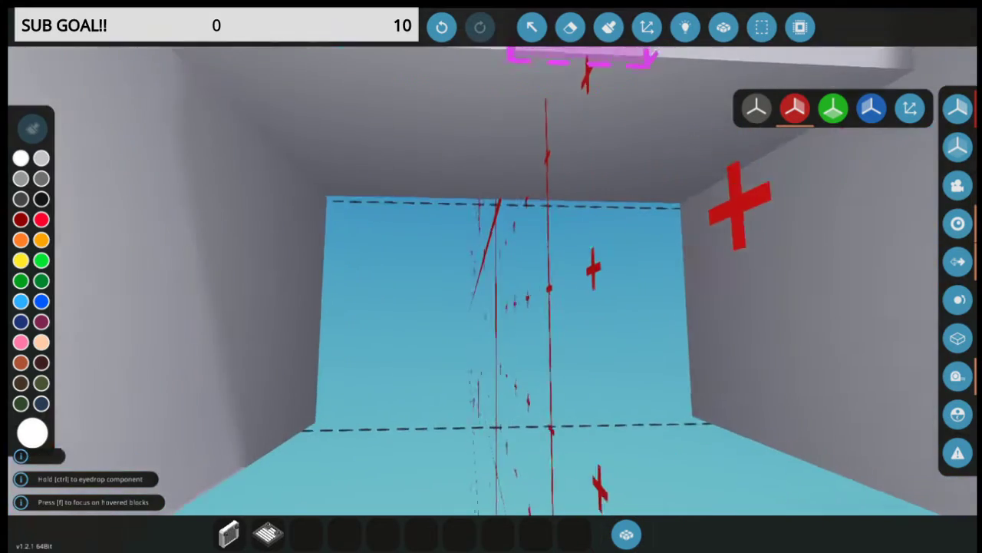
pyautogui.press('d')
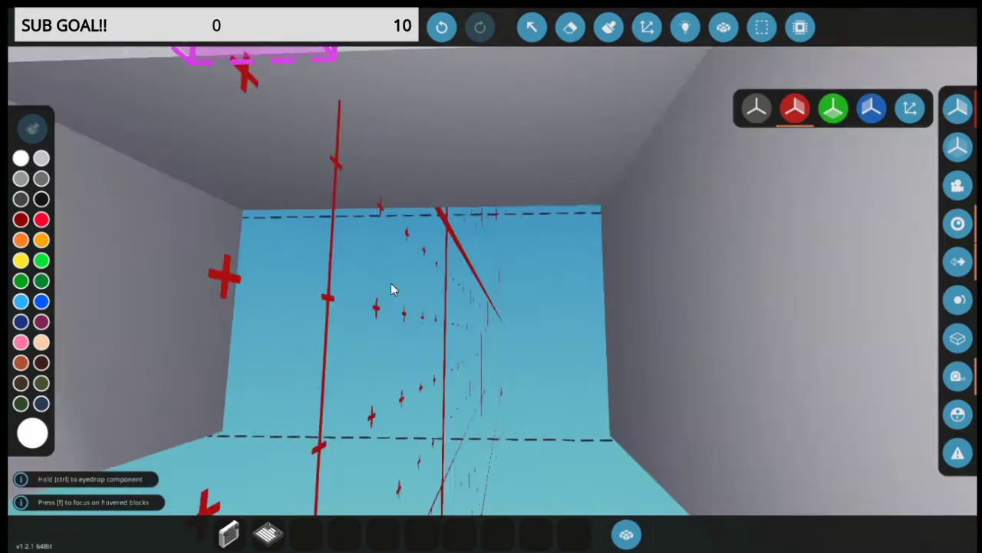
pyautogui.moveTo(211, 227); pyautogui.dragTo(568, 397)
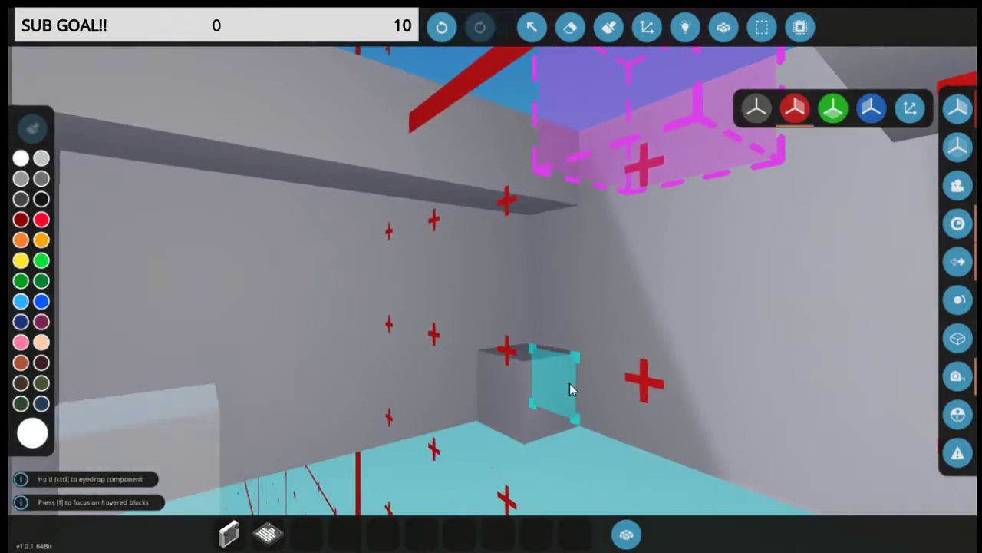
pyautogui.moveTo(547, 373); pyautogui.dragTo(702, 409)
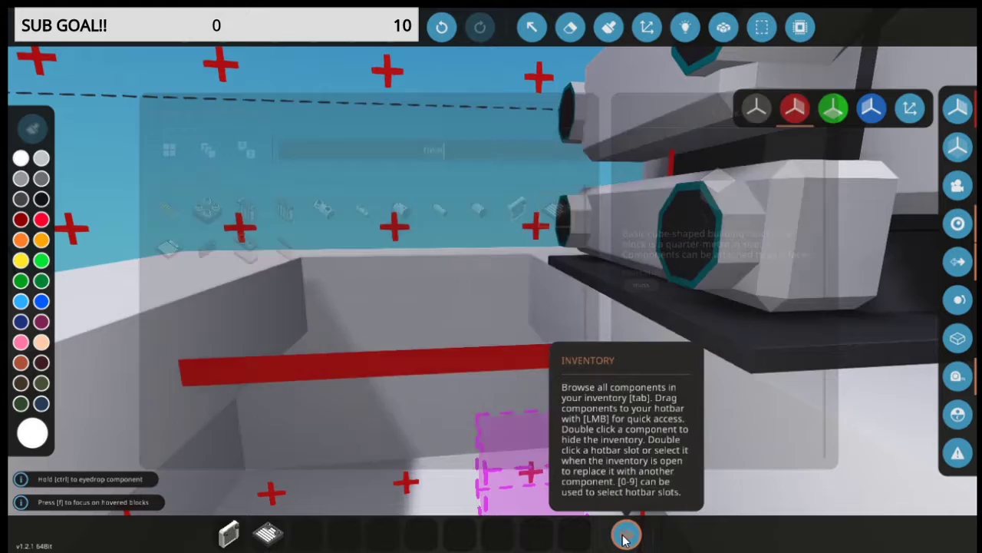
# Place a Fluid Heat Sink flat in the bottom of the recess, rotated so its fluid ports face up.
pyautogui.click(626, 533)
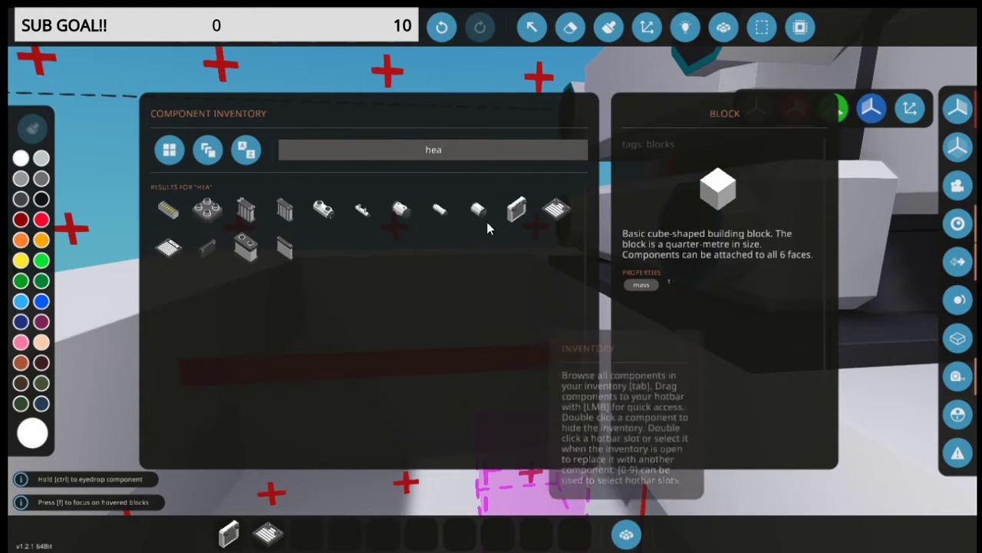
pyautogui.doubleClick(198, 261)
pyautogui.scroll(-3, 407, 337)
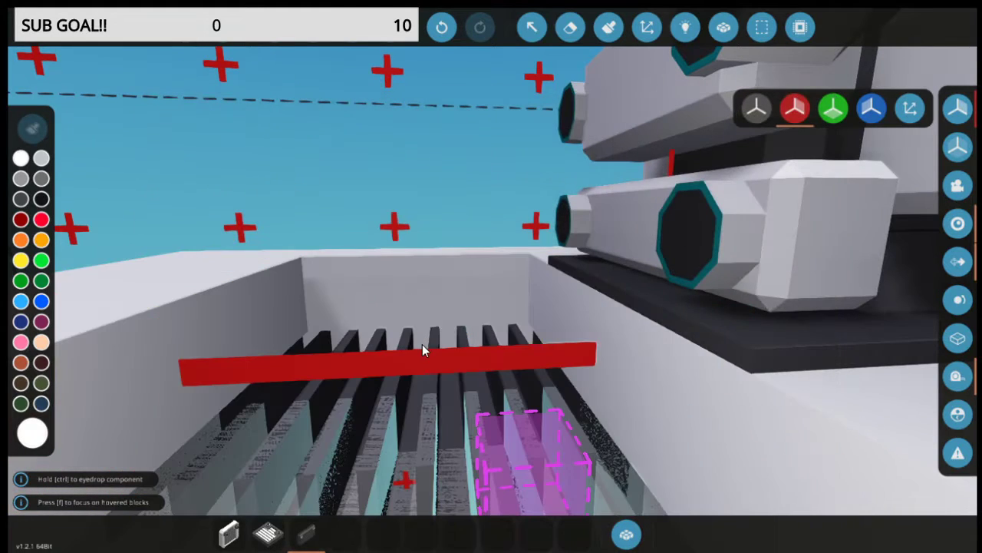
pyautogui.press('l')
pyautogui.press('i')
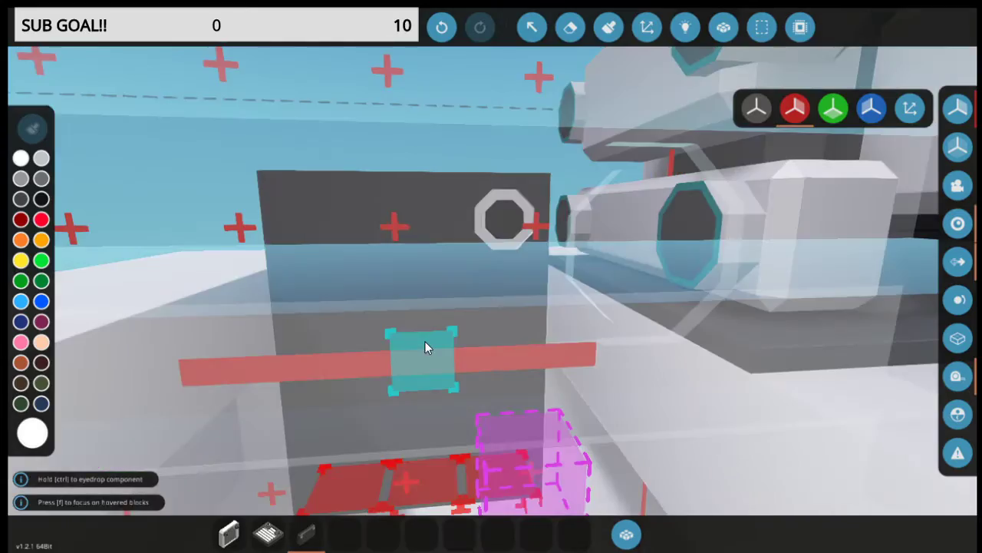
pyautogui.press('i')
pyautogui.press('s')
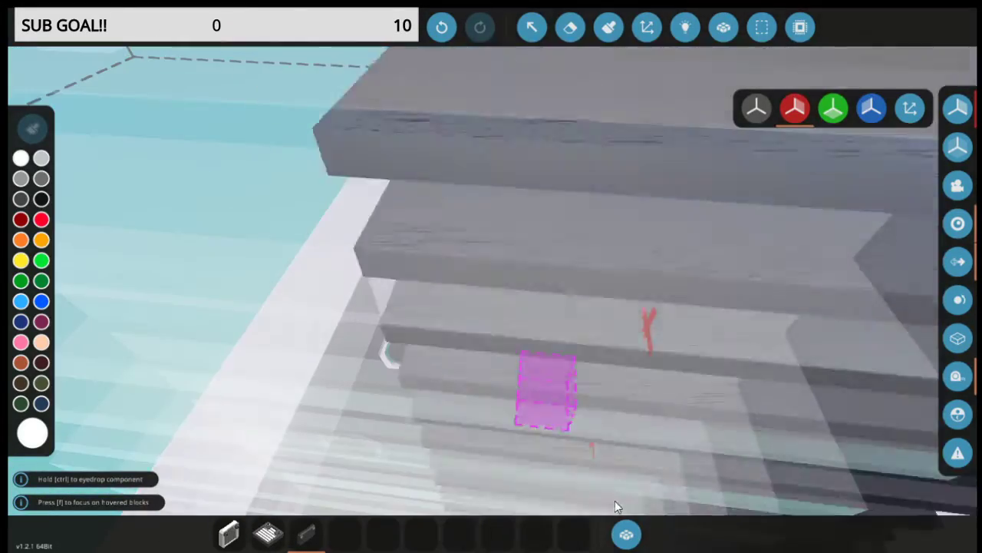
# Clear the radiator parts from the hotbar and add a straight pipe, a Pipe Angle and a Pipe T Piece.
pyautogui.click(621, 537)
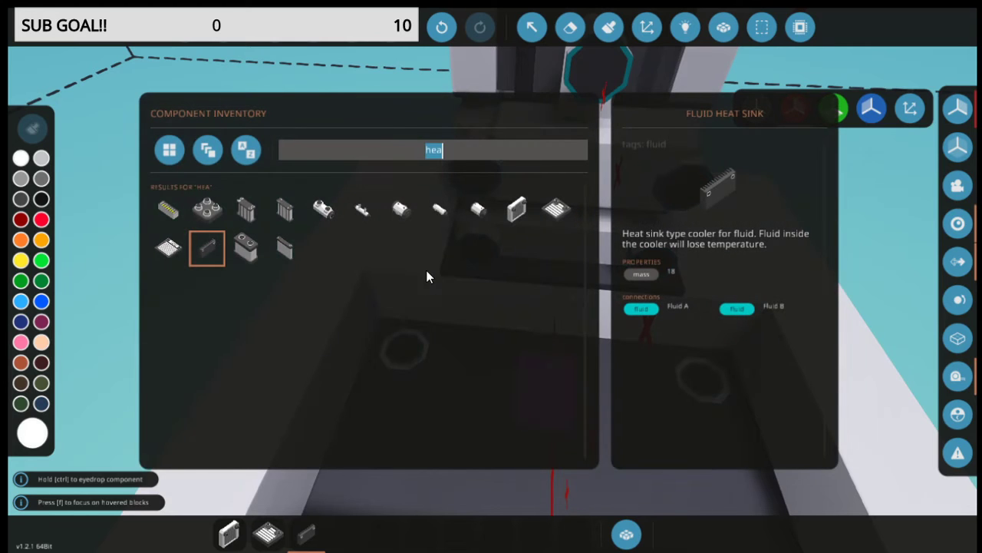
pyautogui.press('BackSpace')
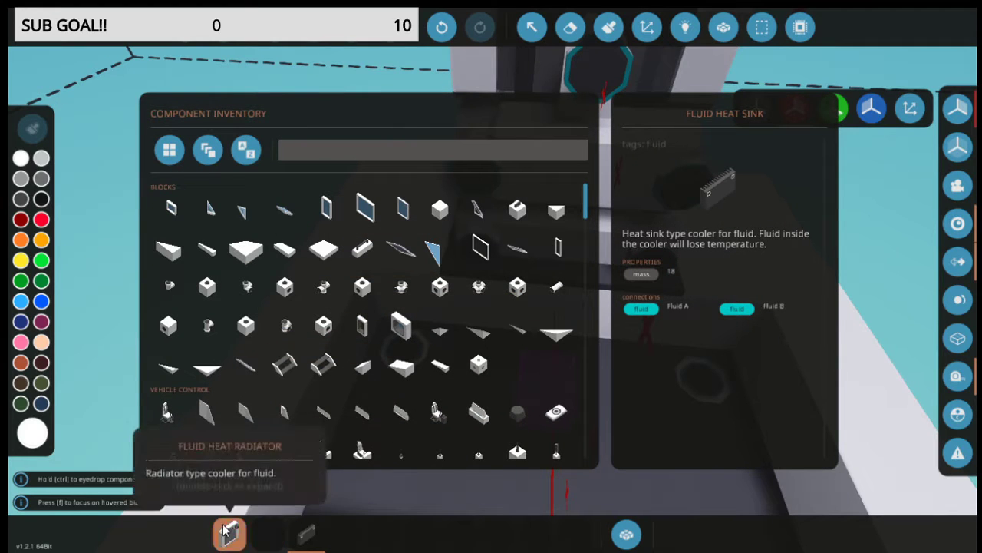
pyautogui.rightClick(224, 529)
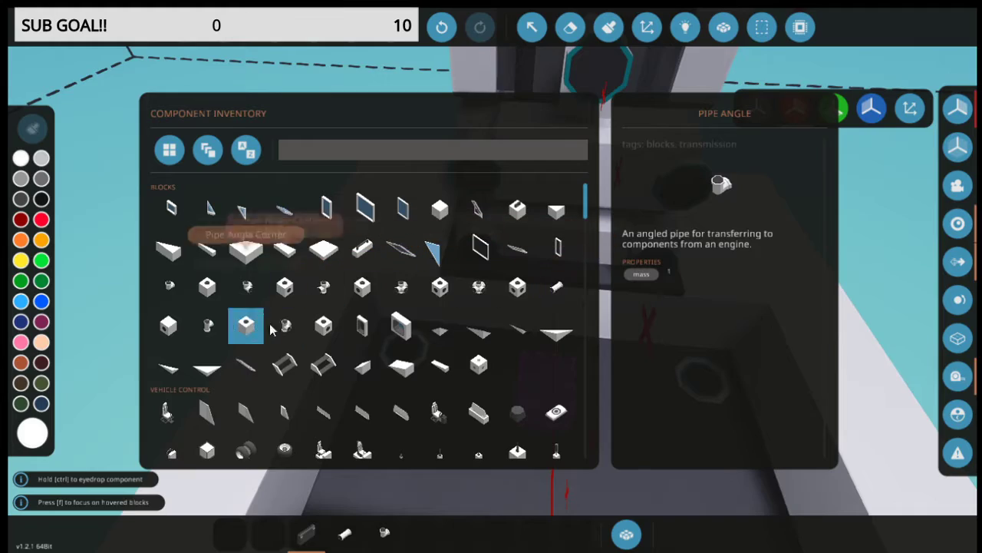
pyautogui.press('Escape')
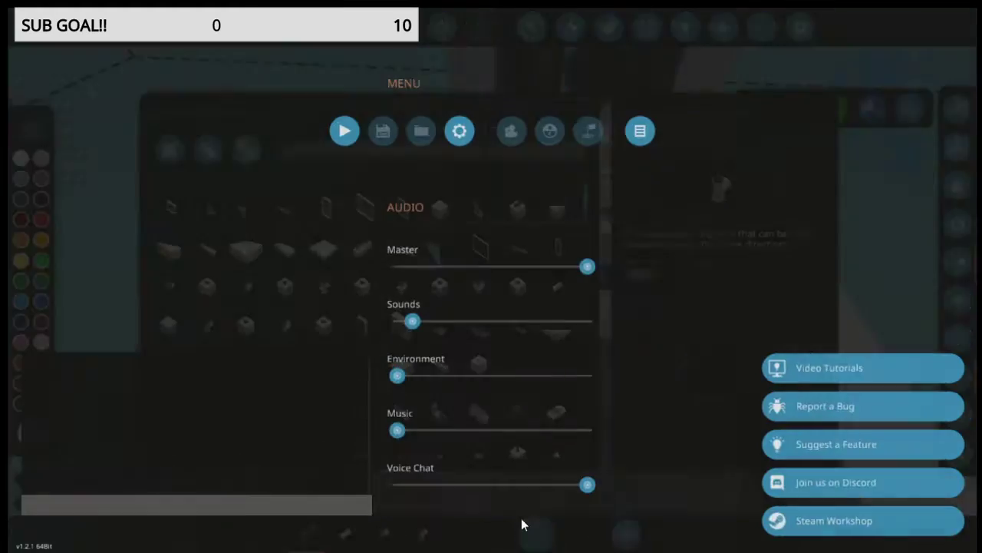
pyautogui.press('Escape')
pyautogui.click(623, 529)
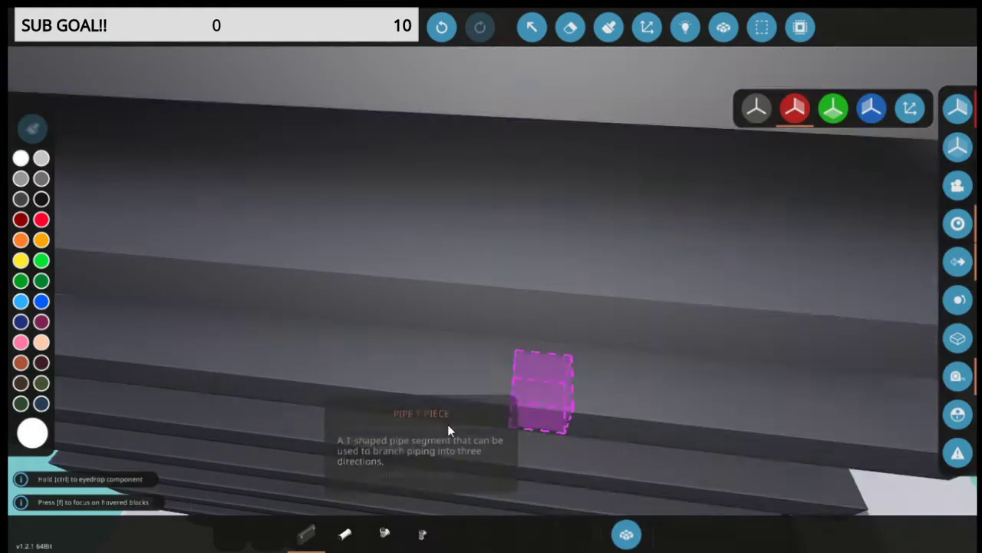
# Undo the last two edits around the heat sink recess.
pyautogui.press('s')
pyautogui.press('s')
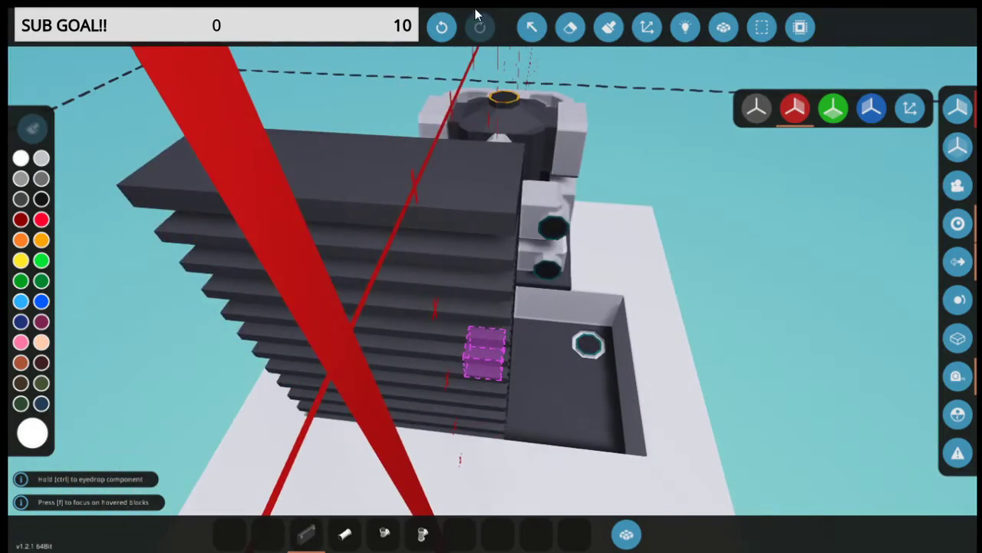
pyautogui.click(441, 26)
pyautogui.click(442, 27)
# Place mirrored straight pipe risers on the heat sink's two fluid ports.
pyautogui.press('w')
pyautogui.click(376, 545)
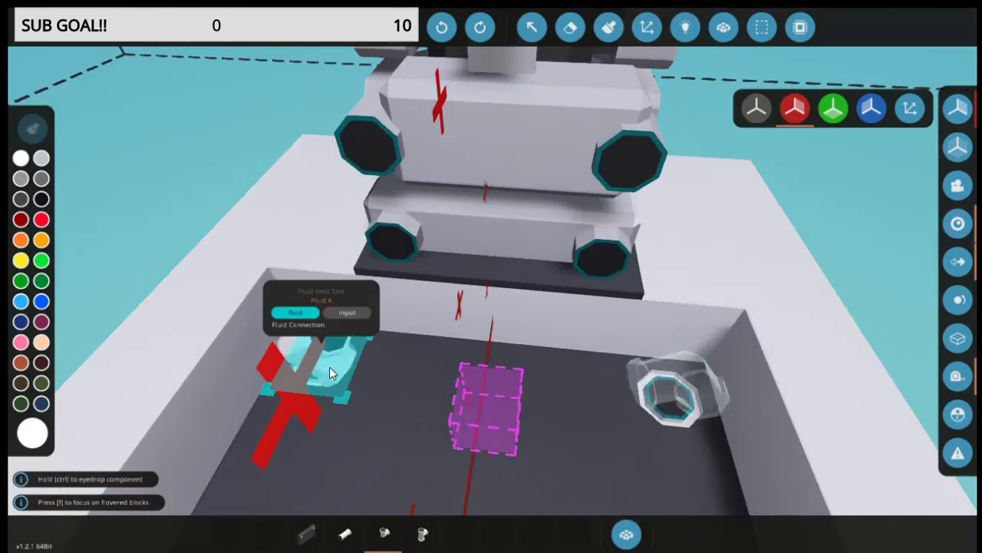
pyautogui.click(330, 367)
pyautogui.click(345, 535)
pyautogui.click(242, 372)
# Join the risers to the engine's lower coolant ports with rotated angle pipes on both sides.
pyautogui.click(384, 534)
pyautogui.click(183, 272)
pyautogui.press('u')
pyautogui.press('o')
pyautogui.press('o')
pyautogui.click(259, 248)
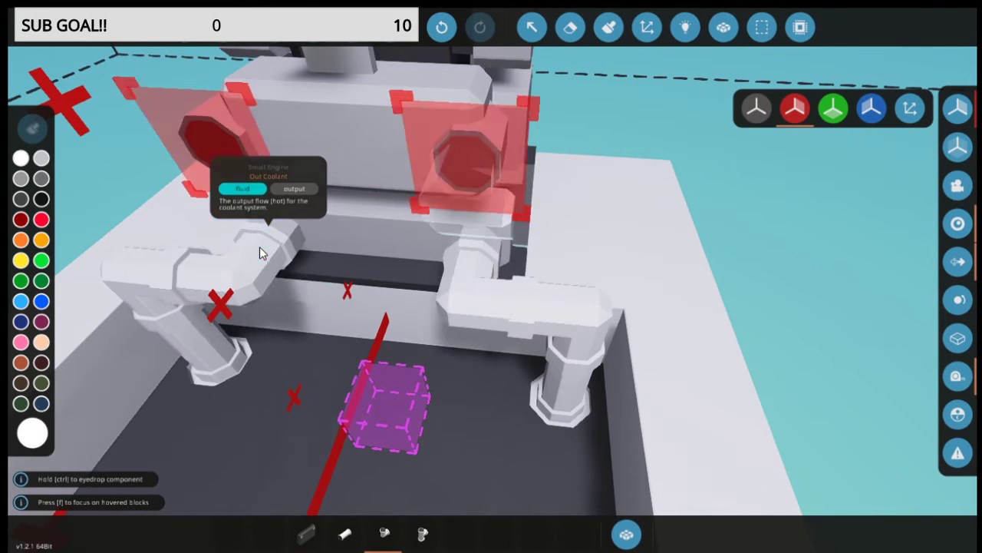
pyautogui.click(492, 279)
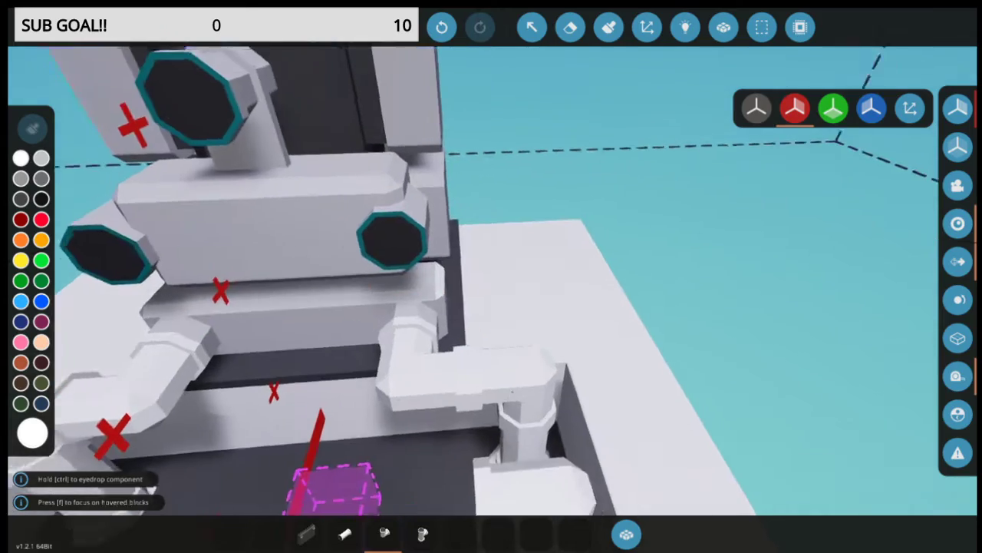
# Erase the angle pipes attached to the engine's lower coolant ports.
pyautogui.press('s')
pyautogui.press('a')
pyautogui.click(578, 28)
pyautogui.press('w')
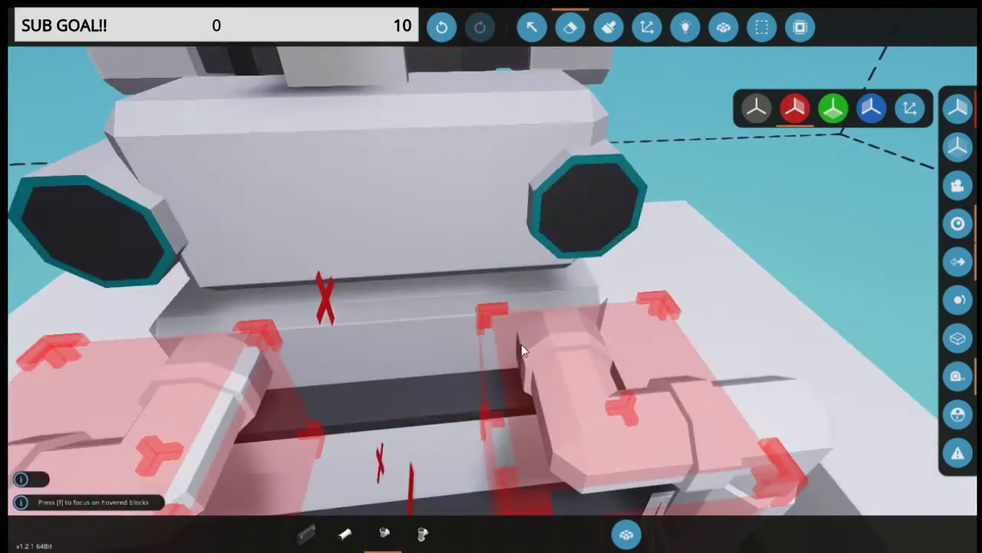
pyautogui.click(528, 365)
pyautogui.press('s')
pyautogui.press('d')
pyautogui.click(346, 534)
pyautogui.press('w')
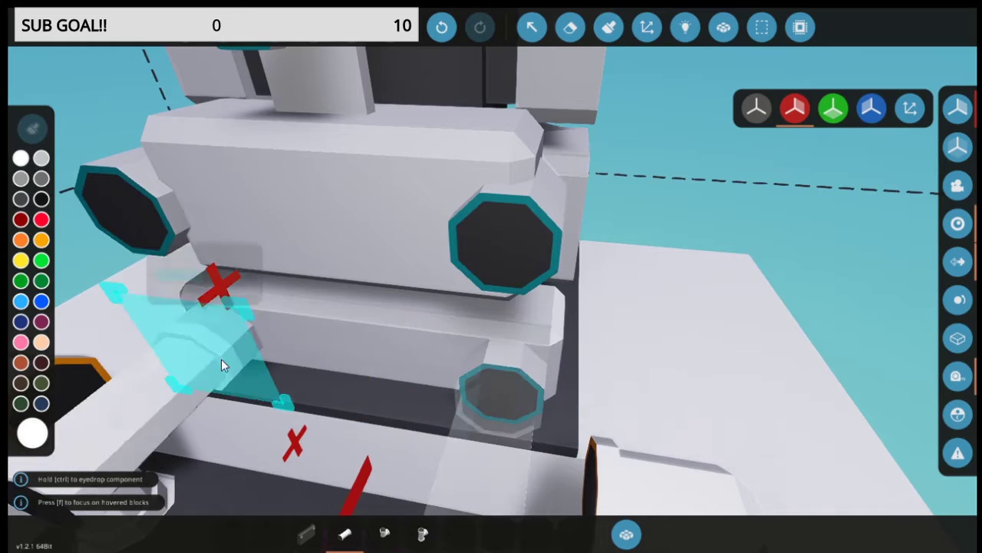
pyautogui.press('s')
pyautogui.press('a')
pyautogui.press('d')
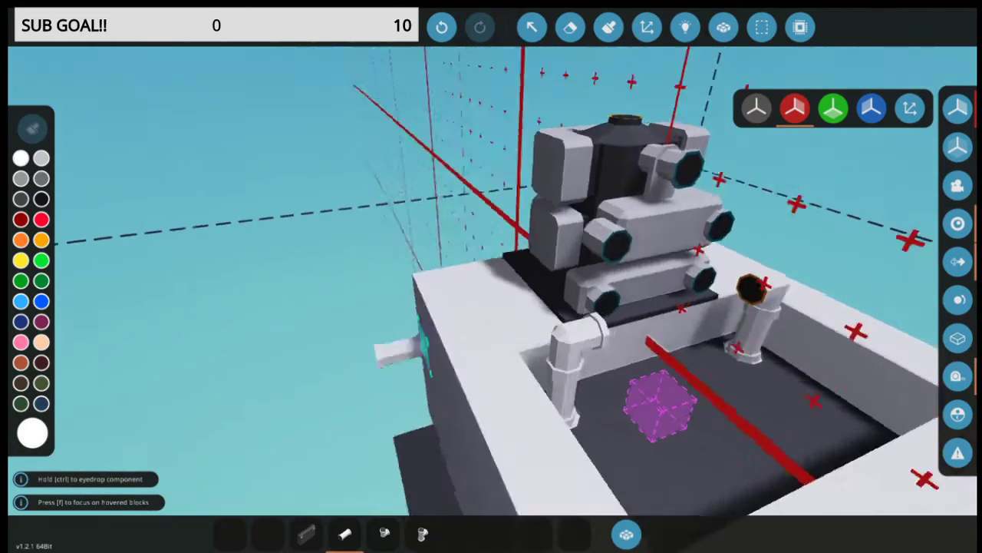
pyautogui.press('w')
pyautogui.scroll(-3, 439, 362)
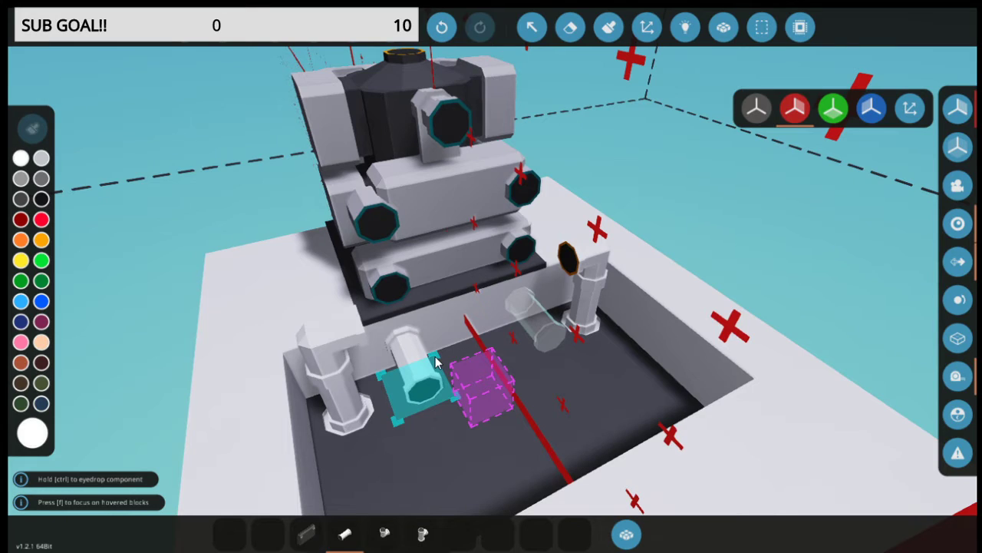
pyautogui.press('w')
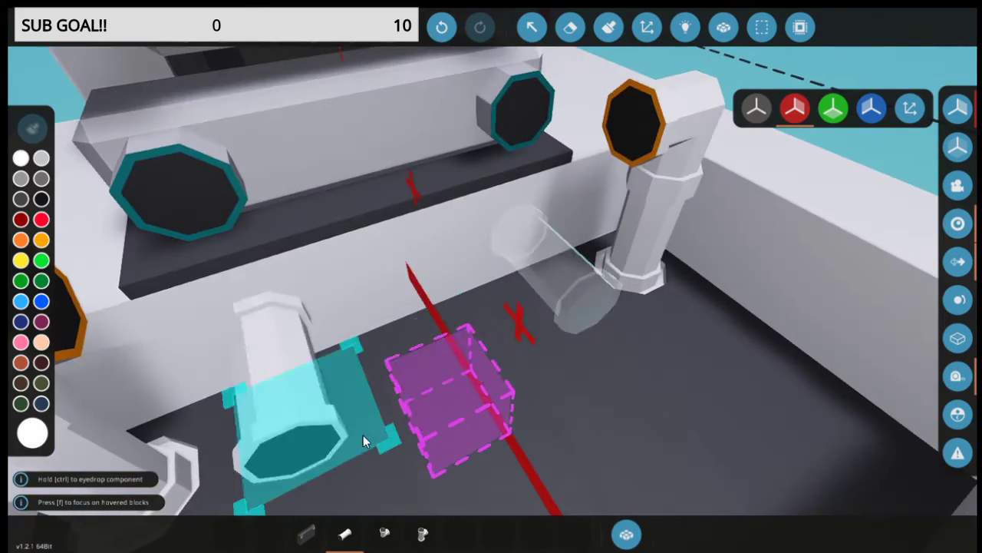
pyautogui.press('s')
pyautogui.press('w')
pyautogui.press('w')
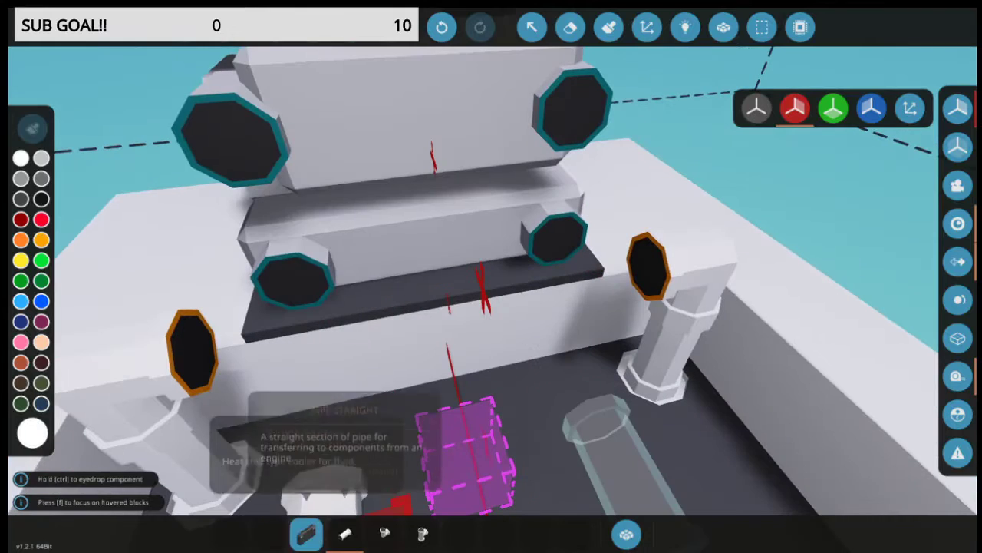
# Join the heat sink risers to the engine's lower coolant ports with rotated, mirrored angle pipes.
pyautogui.click(384, 533)
pyautogui.press('u')
pyautogui.press('u')
pyautogui.press('u')
pyautogui.click(290, 297)
pyautogui.scroll(-4, 634, 199)
pyautogui.scroll(2, 634, 199)
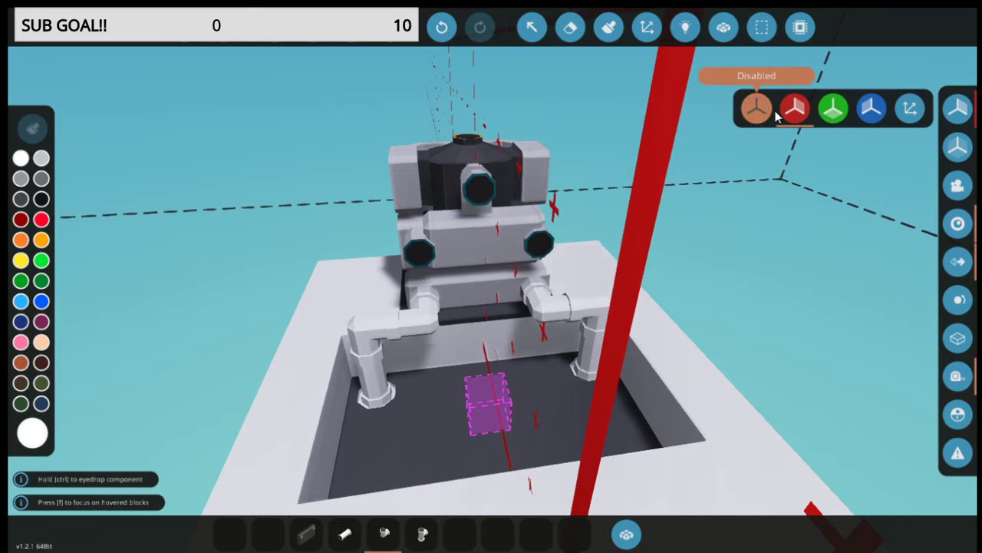
# Turn off mirrored building and try an angle pipe on the engine's exhaust port.
pyautogui.click(772, 114)
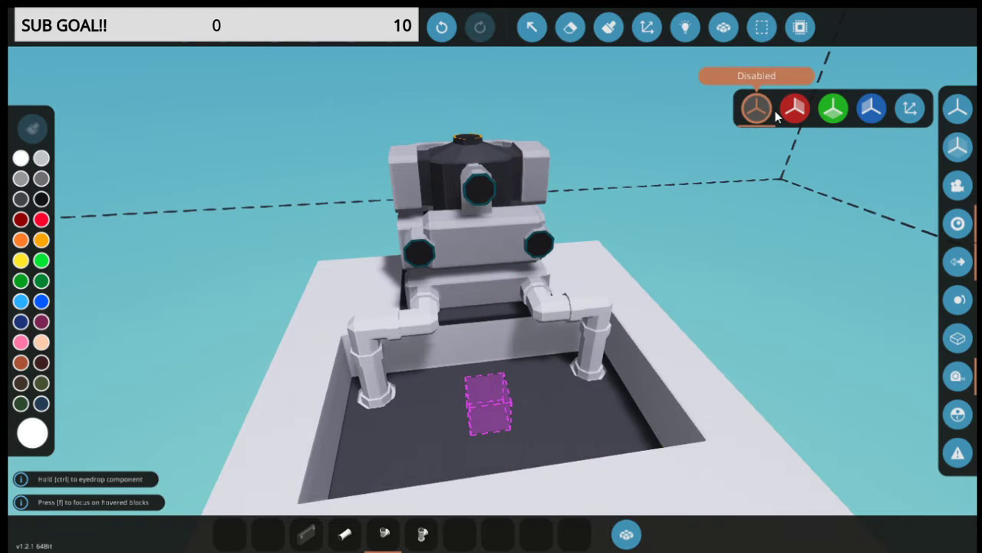
pyautogui.scroll(4, 544, 208)
pyautogui.scroll(-3, 545, 208)
pyautogui.scroll(2, 366, 277)
pyautogui.scroll(-2, 355, 272)
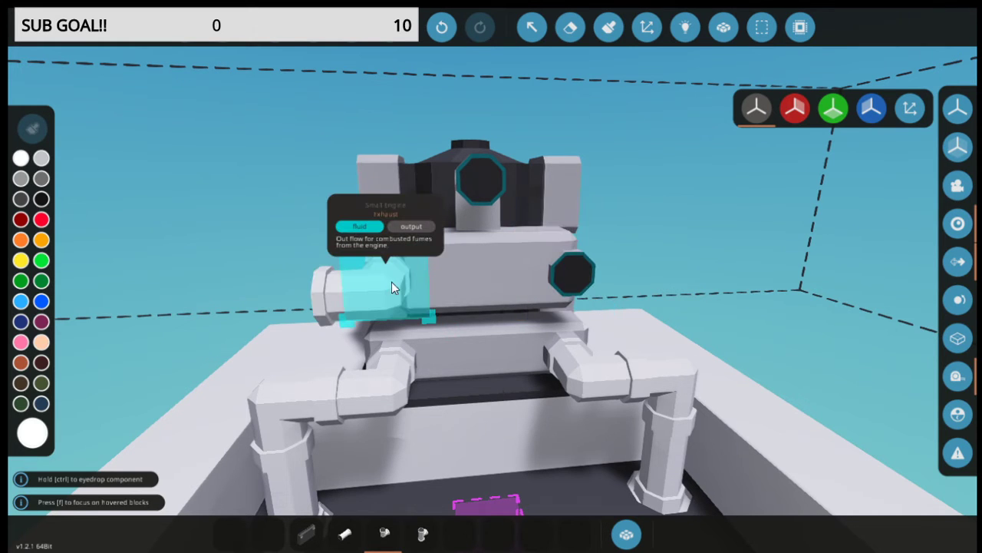
pyautogui.press('a')
pyautogui.press('w')
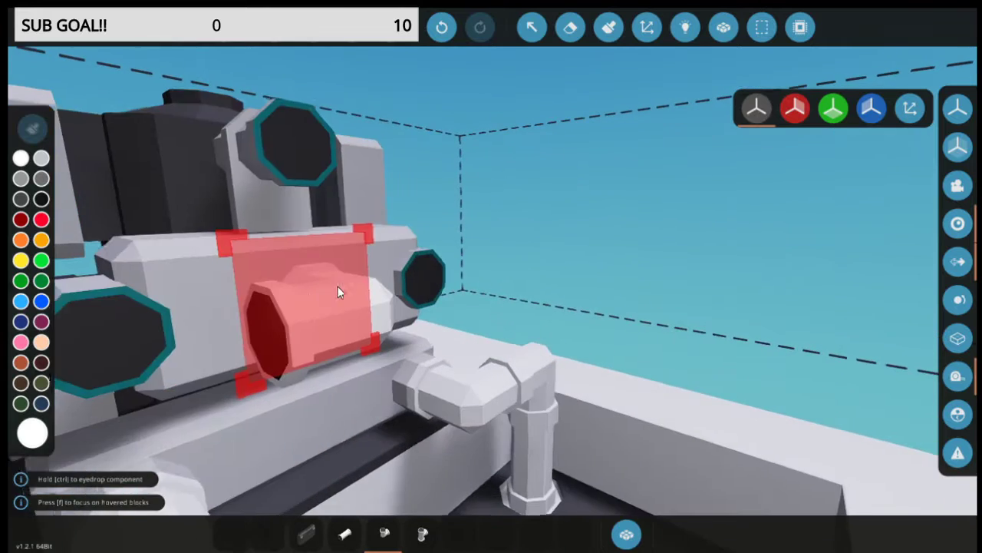
pyautogui.press('a')
pyautogui.press('d')
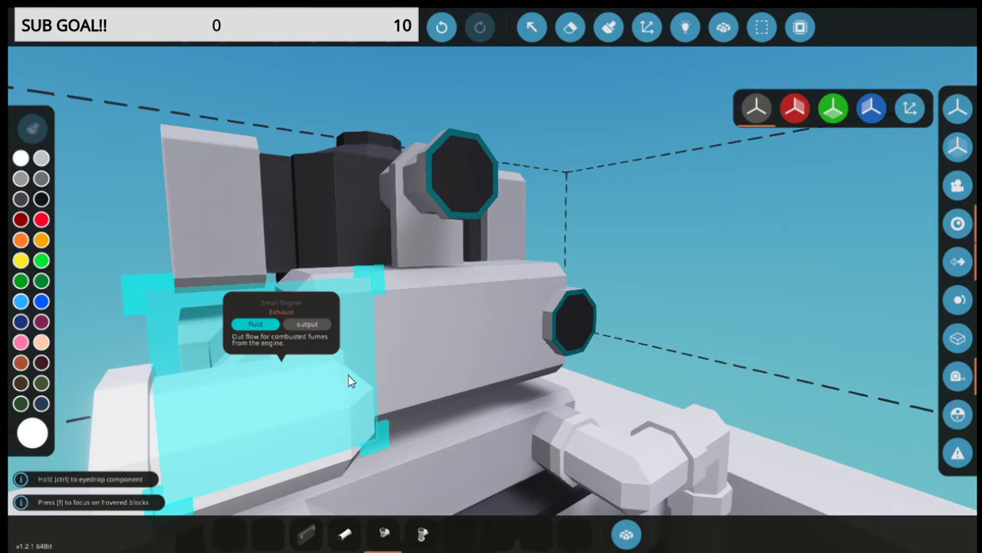
pyautogui.click(348, 376)
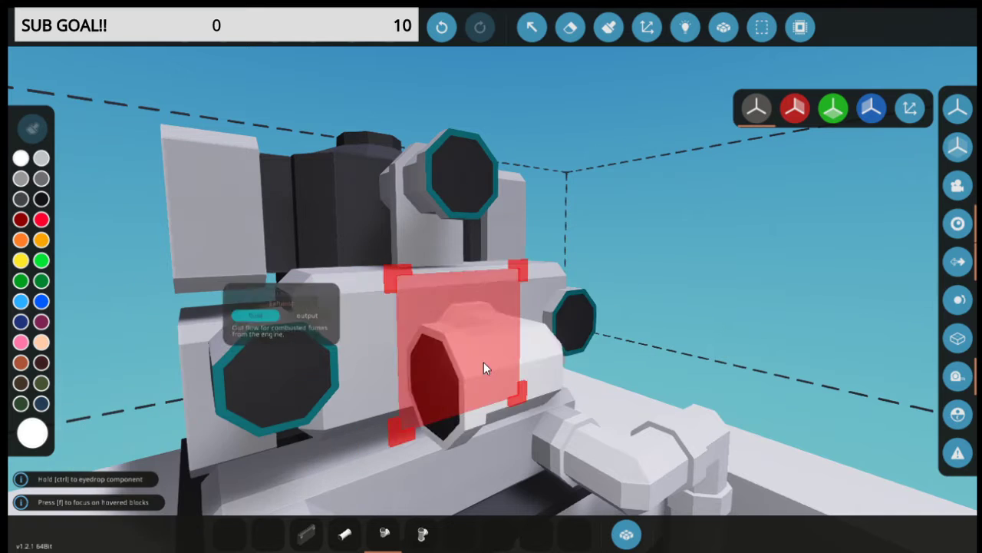
# Attach a sideways-facing angle pipe to the engine's exhaust port and raise a block wall beside the engine.
pyautogui.press('d')
pyautogui.press('a')
pyautogui.press('s')
pyautogui.press('a')
pyautogui.press('d')
pyautogui.click(383, 533)
pyautogui.press('a')
pyautogui.click(448, 380)
pyautogui.click(446, 387)
pyautogui.press('w')
# Erase one block from the side wall in line with the exhaust pipe.
pyautogui.click(570, 27)
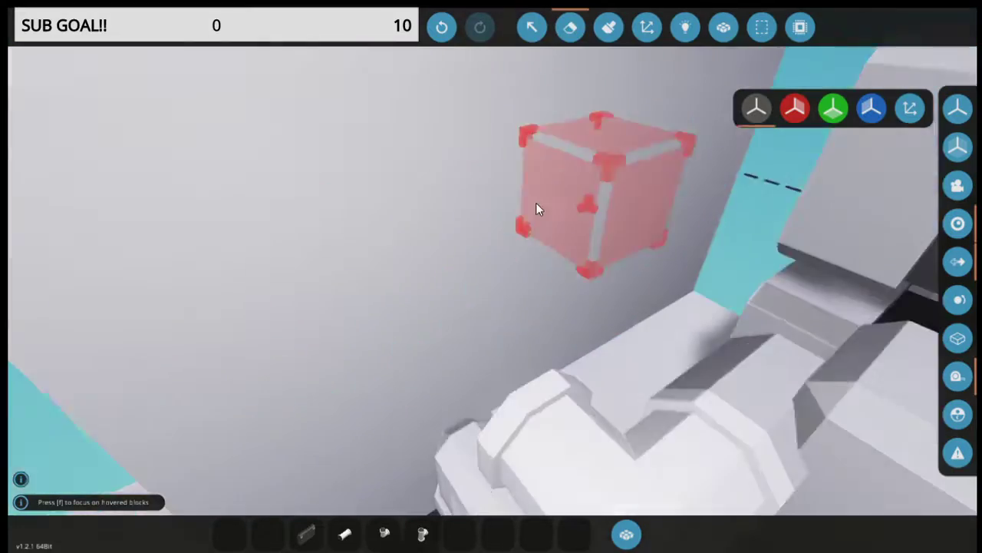
pyautogui.click(457, 251)
pyautogui.press('s')
pyautogui.press('a')
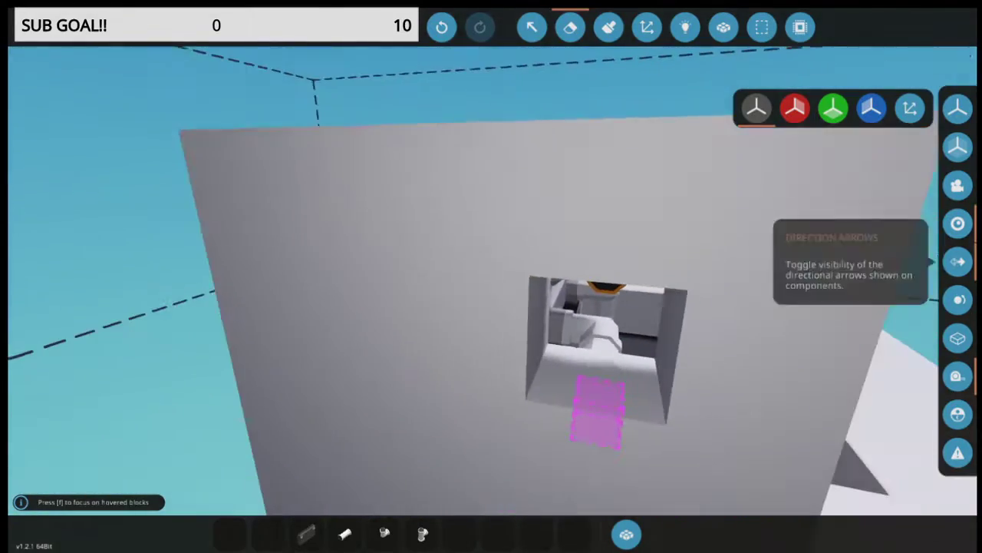
# Run a straight pipe from the exhaust angle pipe into the opening in the side wall.
pyautogui.click(350, 532)
pyautogui.press('w')
pyautogui.press('s')
pyautogui.press('a')
pyautogui.press('s')
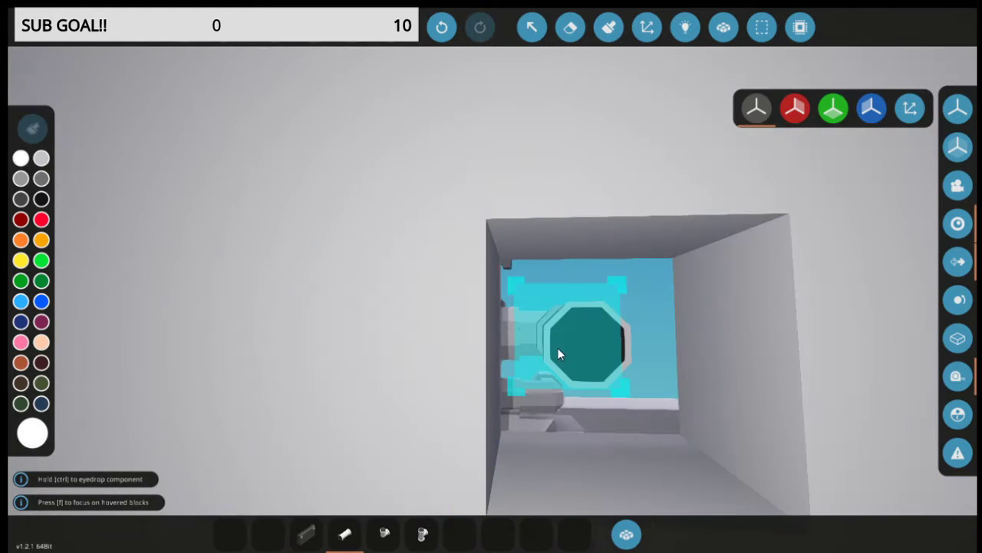
# Search the component inventory for "flu" and pick the Fluid Port.
pyautogui.click(615, 536)
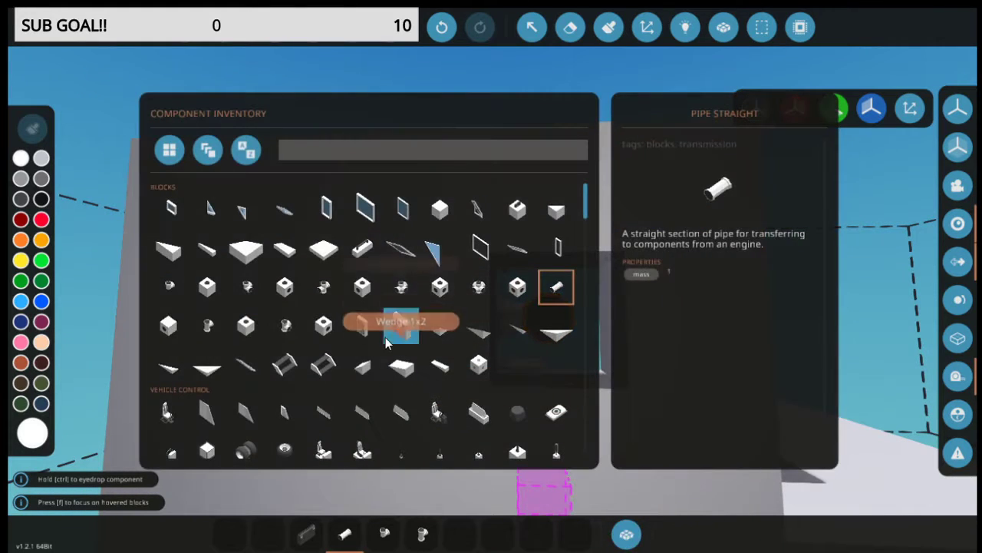
pyautogui.write('flu')
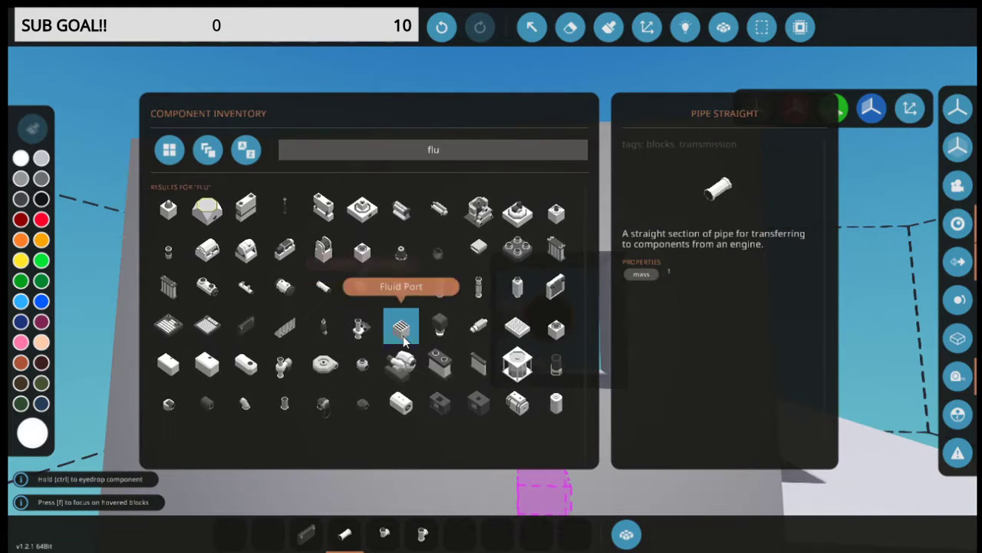
pyautogui.click(401, 329)
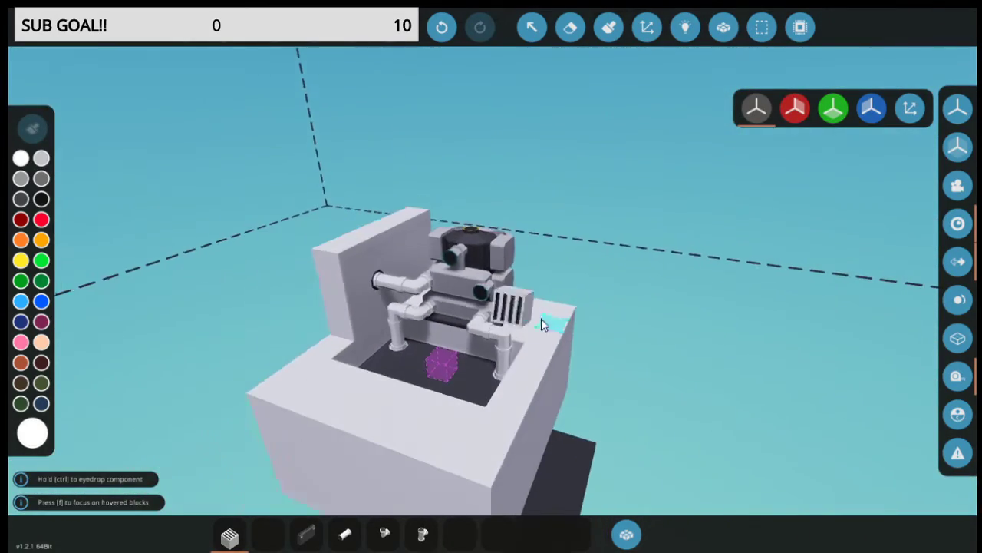
# Find the medium fluid tank by searching for "tank" and place it on the floor in front of the engine.
pyautogui.click(613, 529)
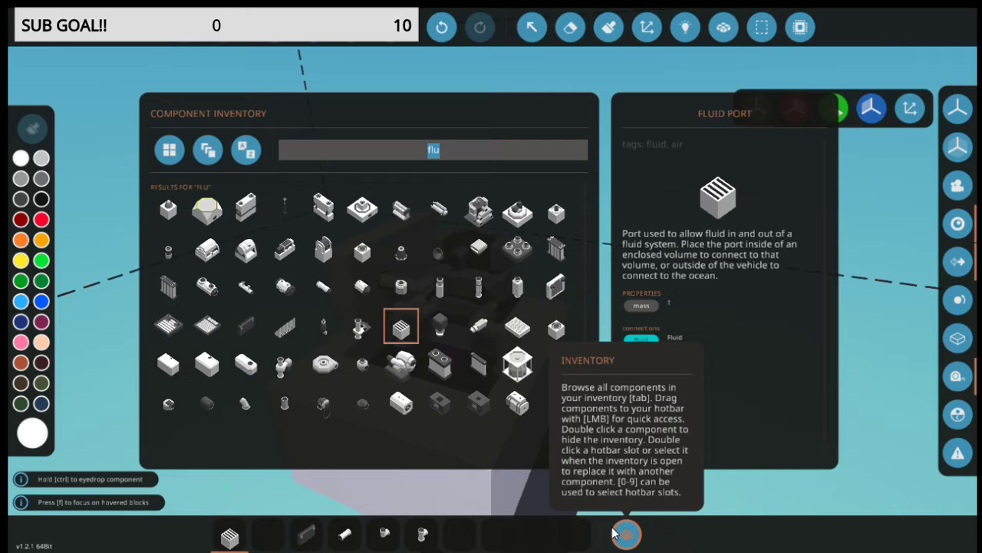
pyautogui.write('tank')
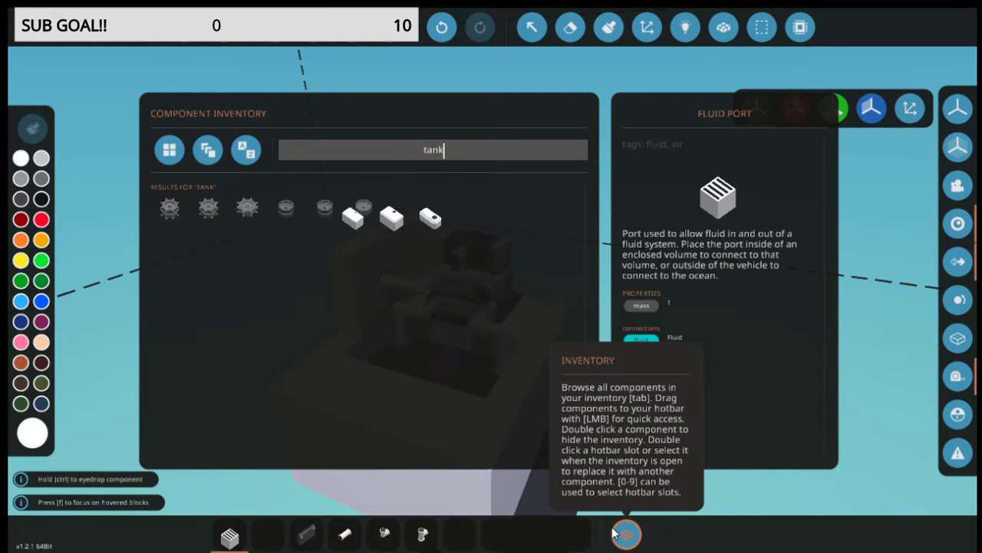
pyautogui.doubleClick(434, 208)
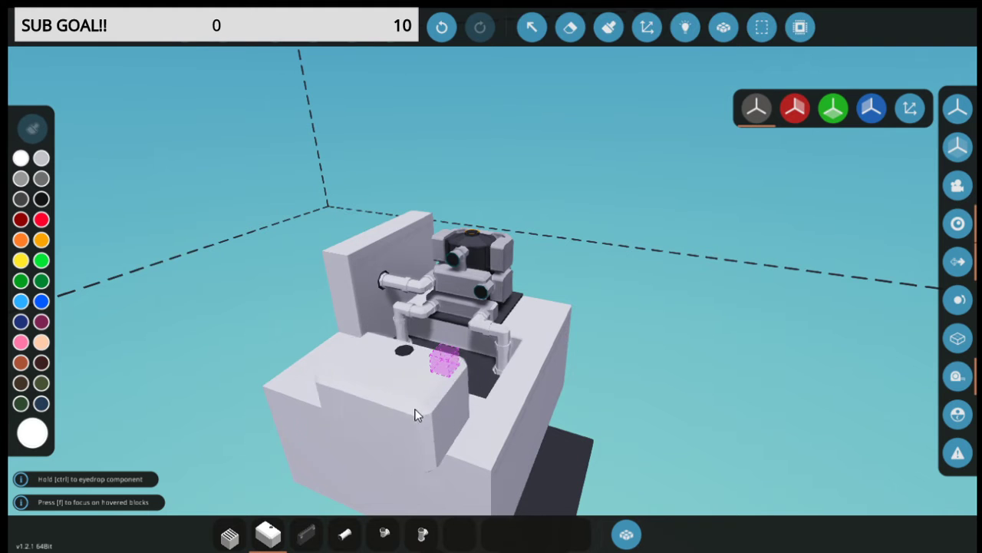
pyautogui.press('f')
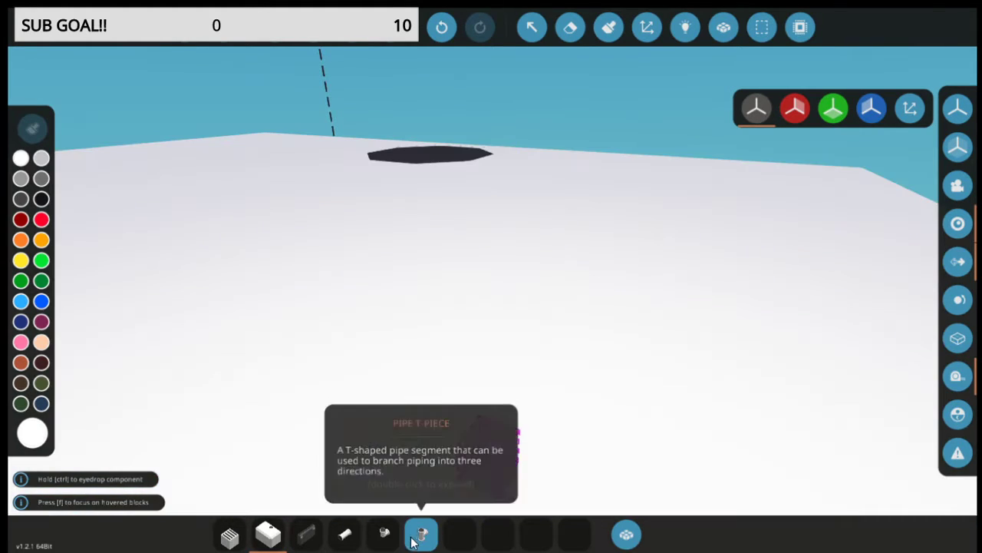
# Place a rotated angle pipe facing upward on the engine port opposite the exhaust.
pyautogui.click(383, 538)
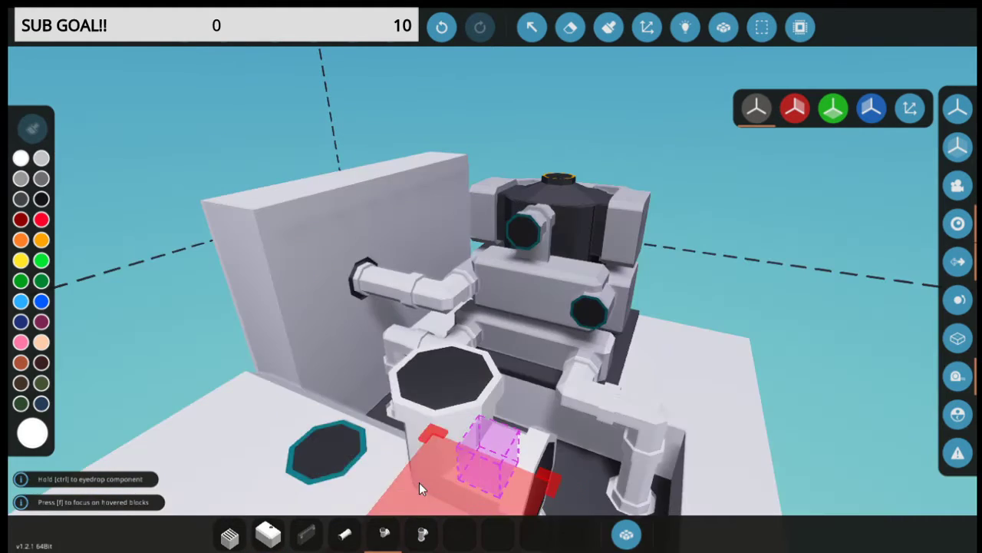
pyautogui.press('r')
pyautogui.click(555, 309)
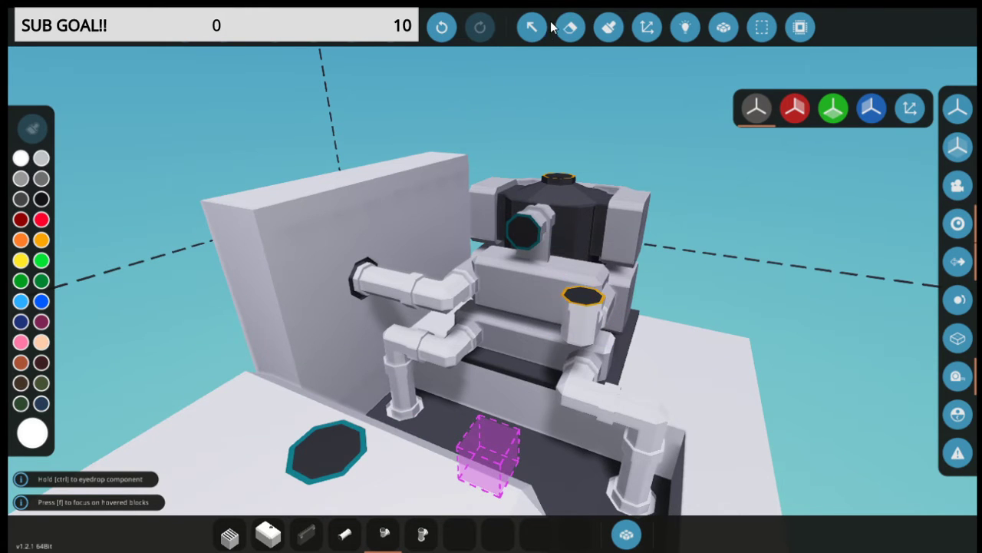
# Inspect the medium fluid tank's fluid type and fill level in its properties.
pyautogui.click(542, 28)
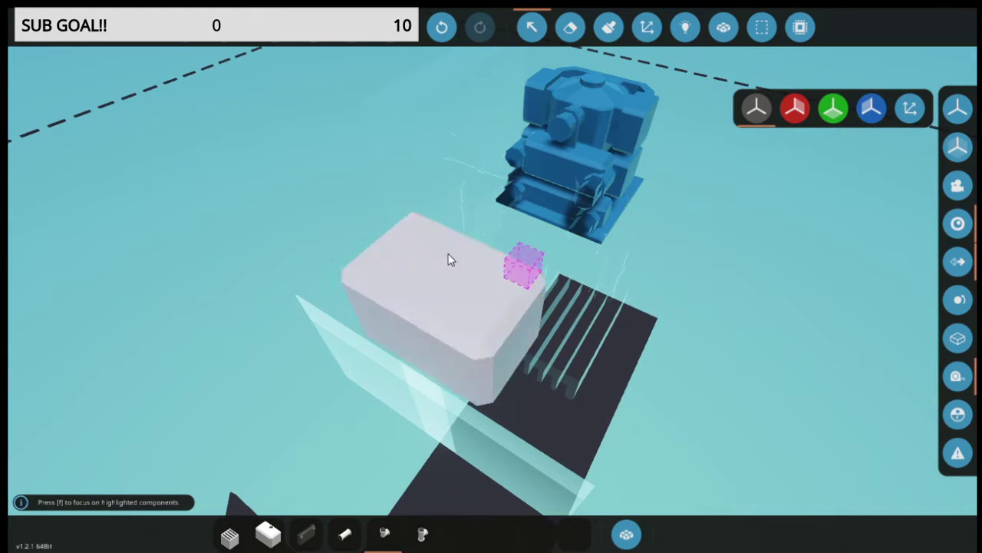
pyautogui.click(448, 254)
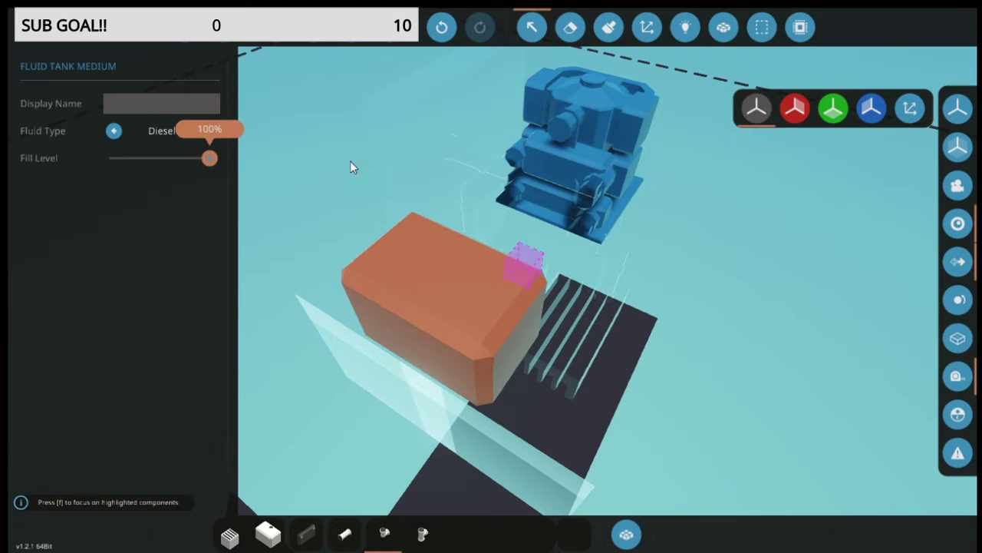
pyautogui.click(532, 28)
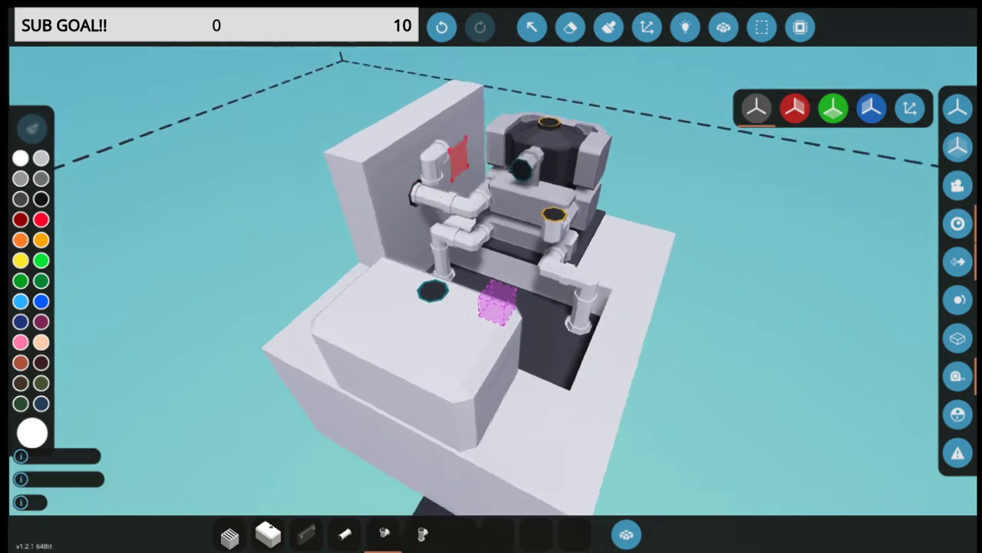
# Pipe the upward angle pipe on the engine to the medium fluid tank's port using angle pipes and straight pipe.
pyautogui.press('w')
pyautogui.scroll(-3, 656, 254)
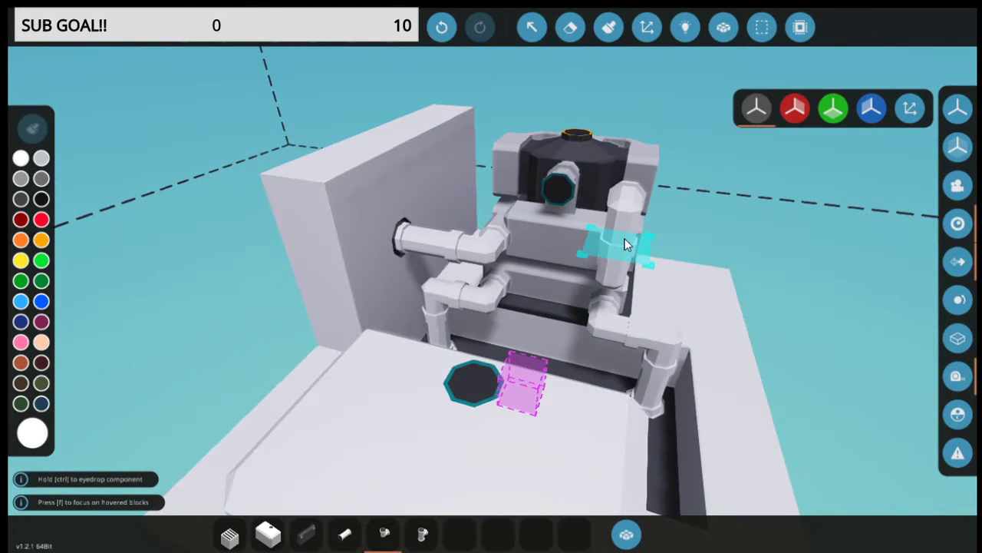
pyautogui.click(479, 369)
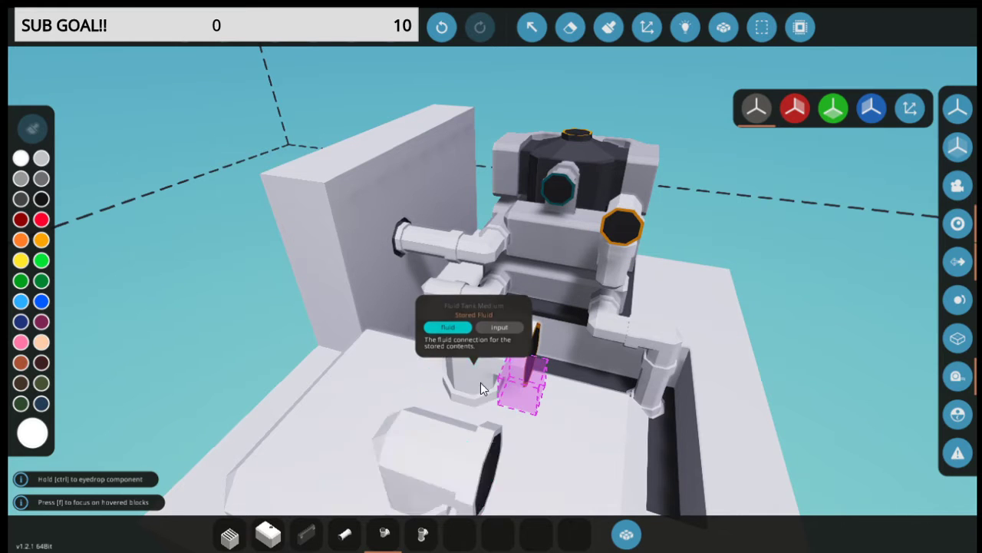
pyautogui.click(356, 540)
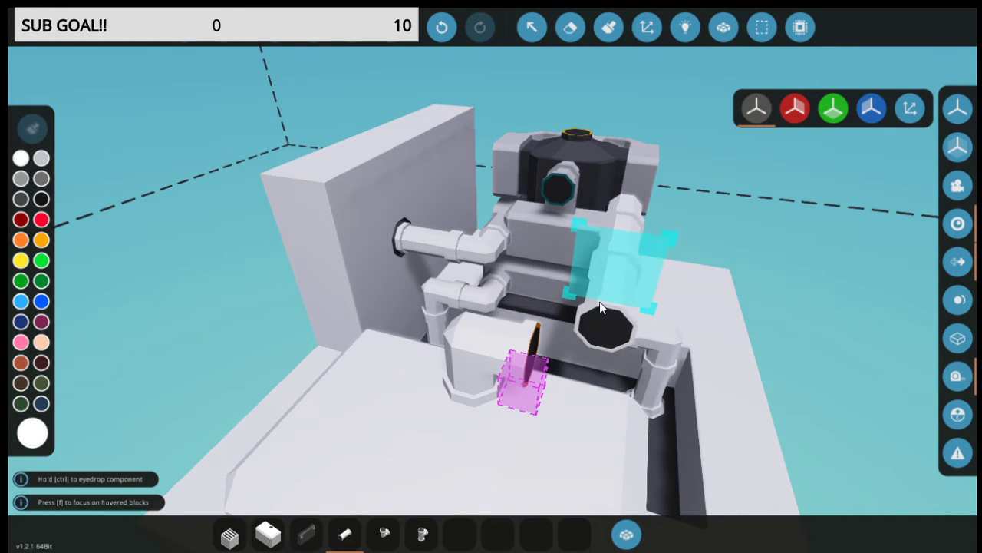
pyautogui.click(600, 302)
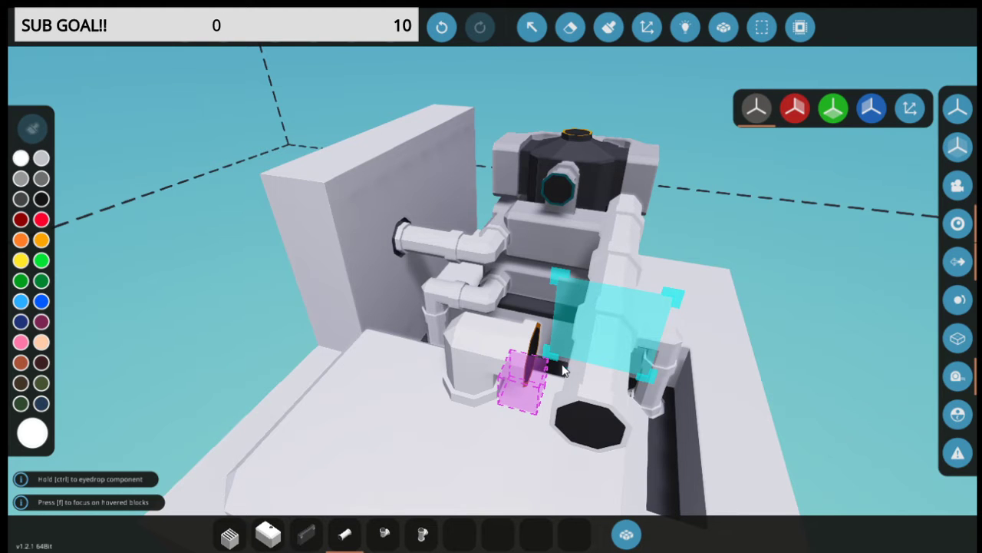
pyautogui.click(384, 532)
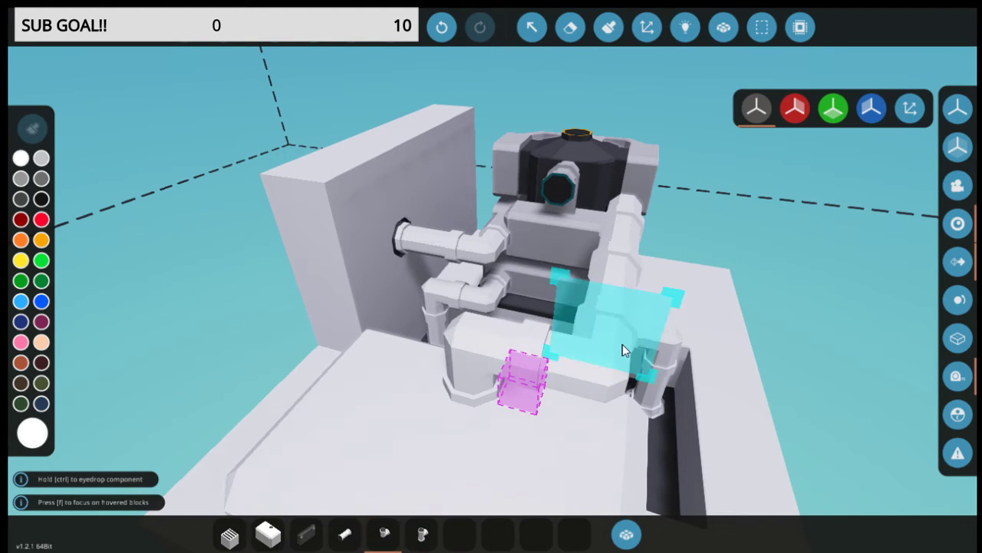
pyautogui.click(622, 342)
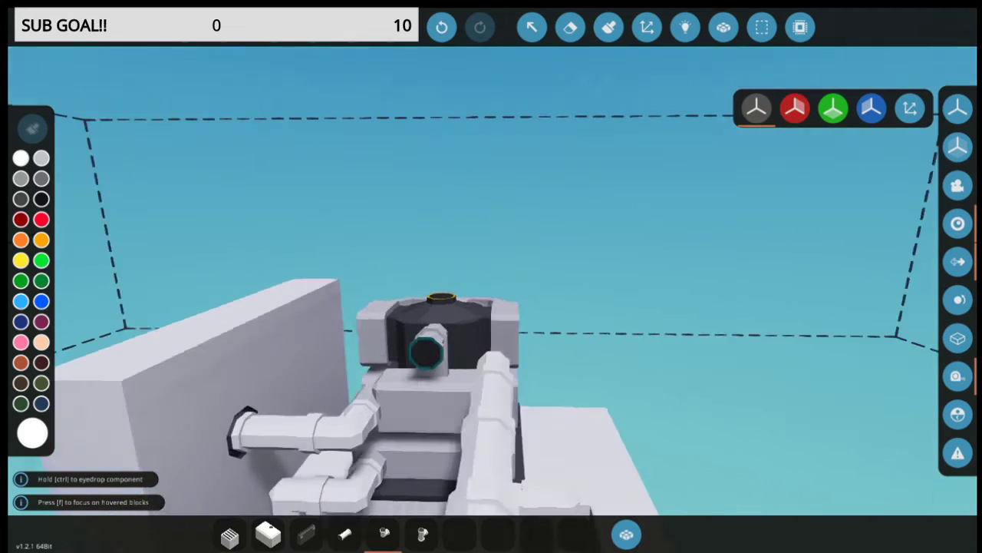
# Fit the engine's air port with an angle pipe turned upward and top it with a fluid port.
pyautogui.press('w')
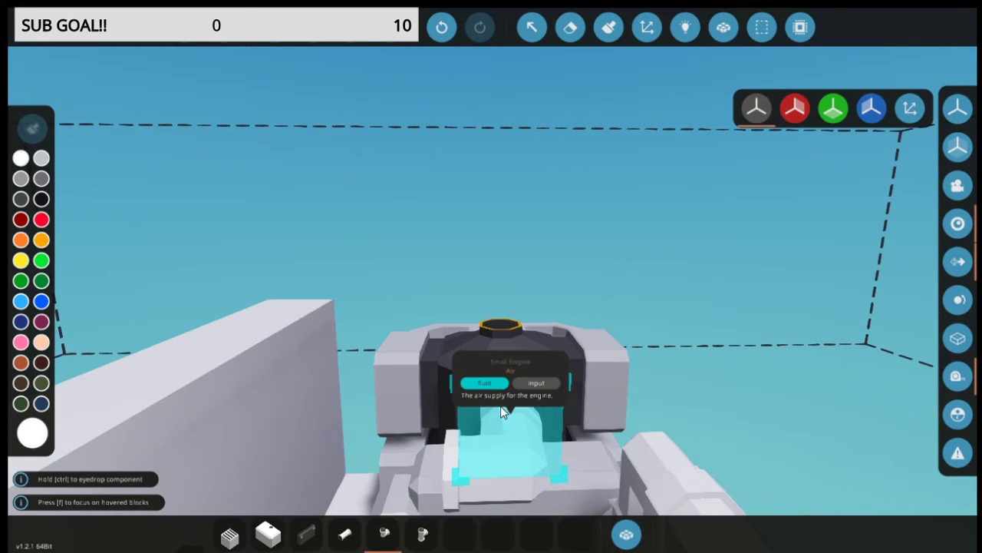
pyautogui.press('u')
pyautogui.press('u')
pyautogui.press('u')
pyautogui.click(500, 407)
pyautogui.click(229, 535)
pyautogui.click(480, 433)
pyautogui.press('f')
pyautogui.press('s')
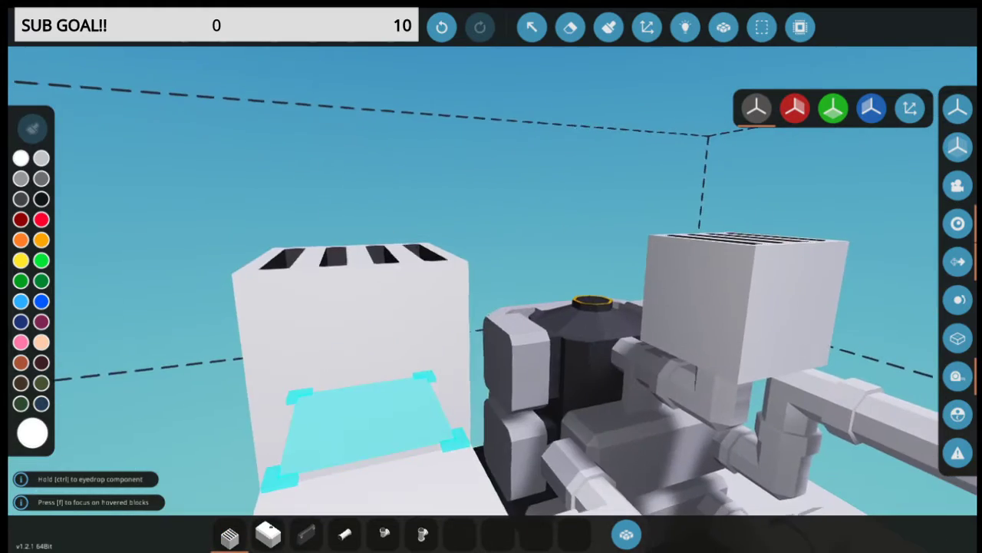
pyautogui.press('w')
pyautogui.press('s')
pyautogui.press('u')
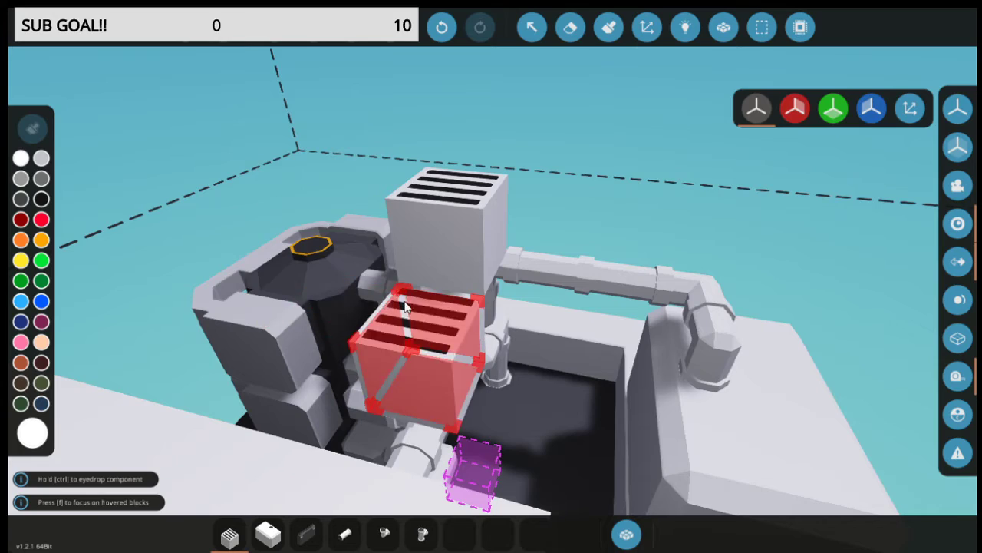
pyautogui.press('s')
pyautogui.press('a')
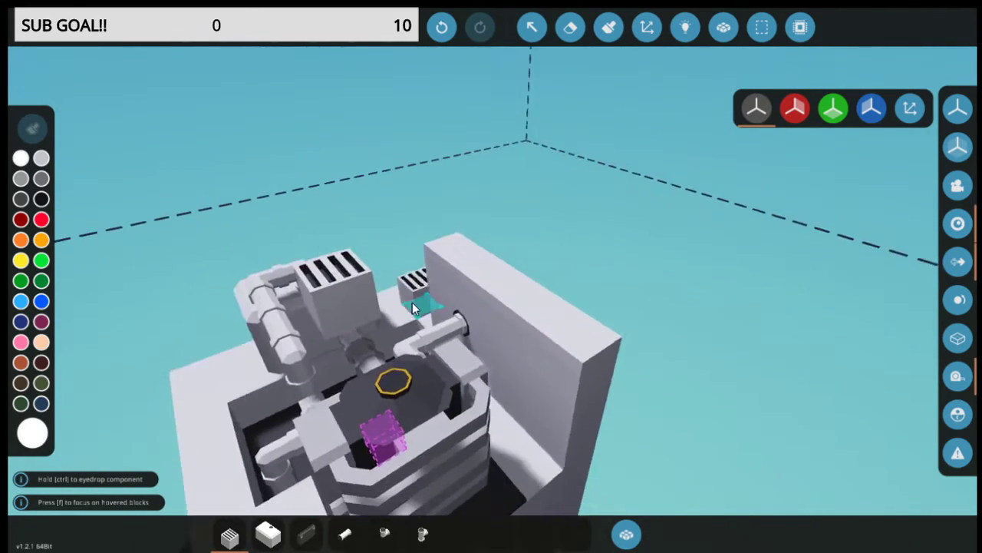
pyautogui.press('u')
pyautogui.press('u')
pyautogui.press('u')
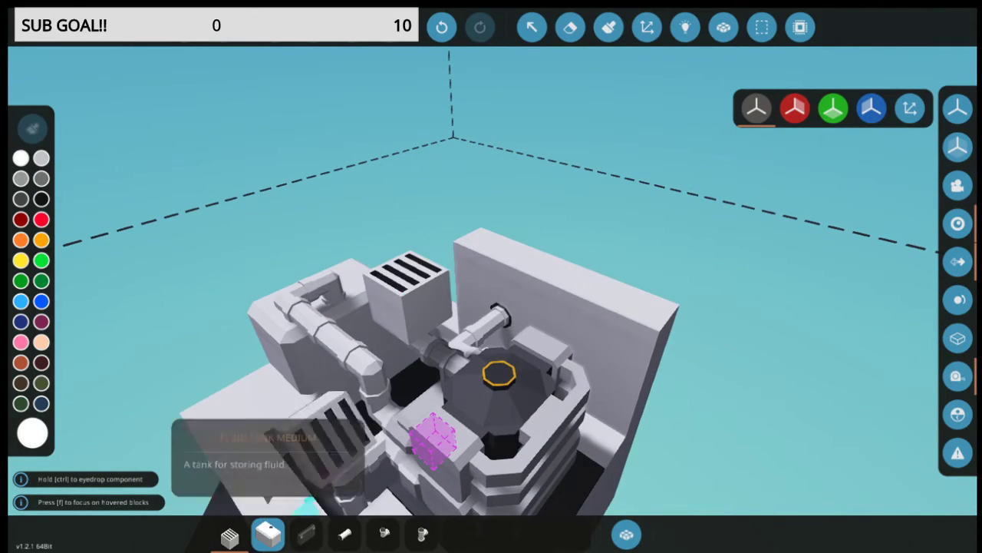
# Try extending the wall upward with blocks into an overhang above the engine, and erase those blocks again.
pyautogui.keyDown('ctrl'); pyautogui.click(515, 264); pyautogui.keyUp('ctrl')
pyautogui.moveTo(515, 264); pyautogui.dragTo(535, 227)
pyautogui.moveTo(585, 330); pyautogui.dragTo(452, 336)
pyautogui.press('s')
pyautogui.moveTo(557, 356); pyautogui.dragTo(556, 230)
pyautogui.press('w')
pyautogui.click(570, 26)
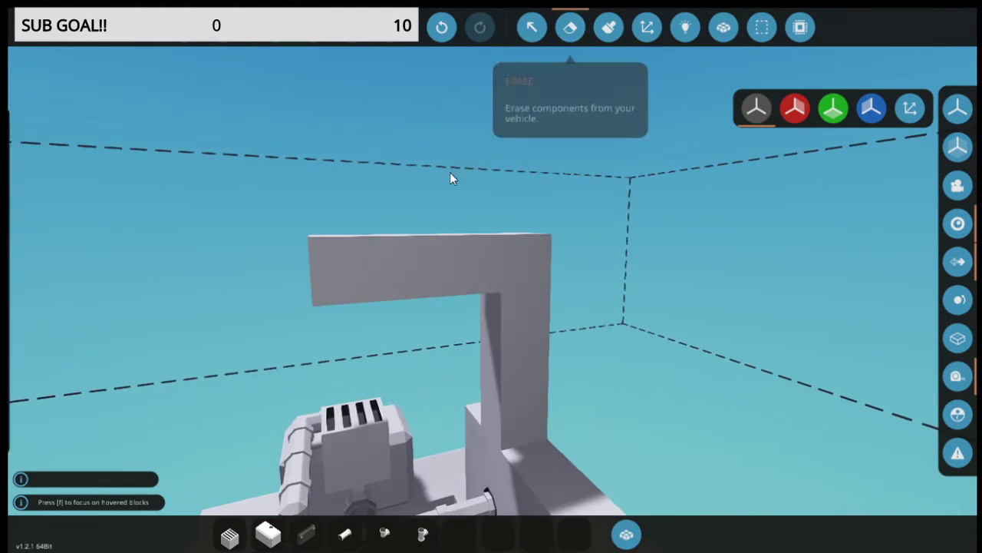
pyautogui.moveTo(347, 269)
pyautogui.mouseDown()
pyautogui.moveTo(538, 282)
pyautogui.moveTo(522, 416)
pyautogui.mouseUp()
pyautogui.press('a')
# Put an upward-facing fluid port back on the angle pipe at the engine's air intake.
pyautogui.click(383, 533)
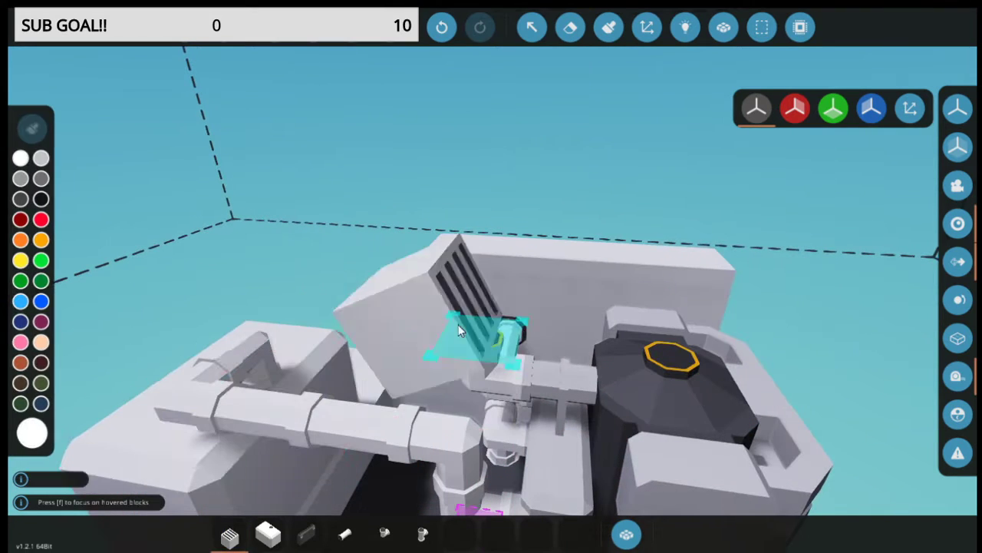
pyautogui.click(230, 535)
pyautogui.press('i')
pyautogui.click(467, 339)
# Find the fluid spawner among the components and place it inside the hollow base beneath the engine.
pyautogui.press('s')
pyautogui.press('d')
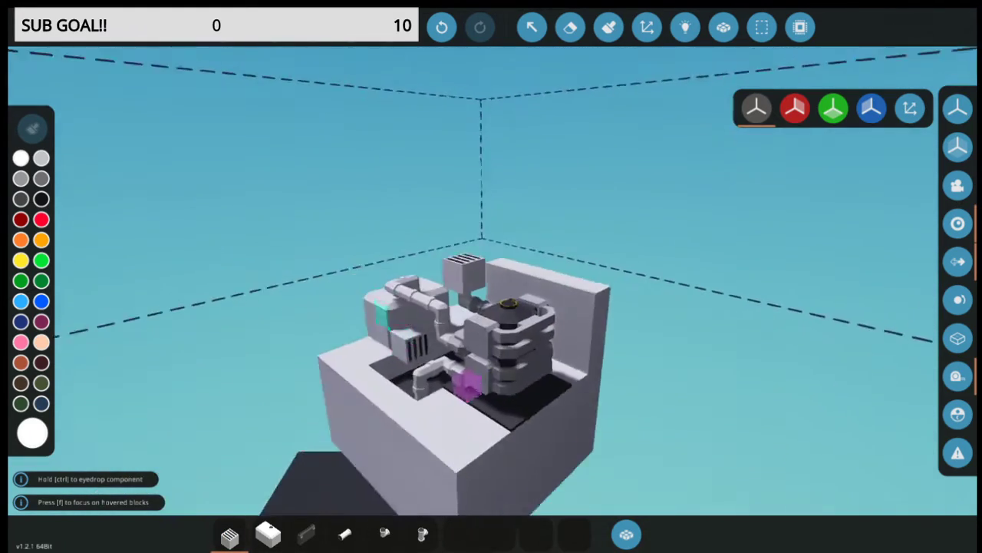
pyautogui.press('w')
pyautogui.press('a')
pyautogui.press('d')
pyautogui.press('a')
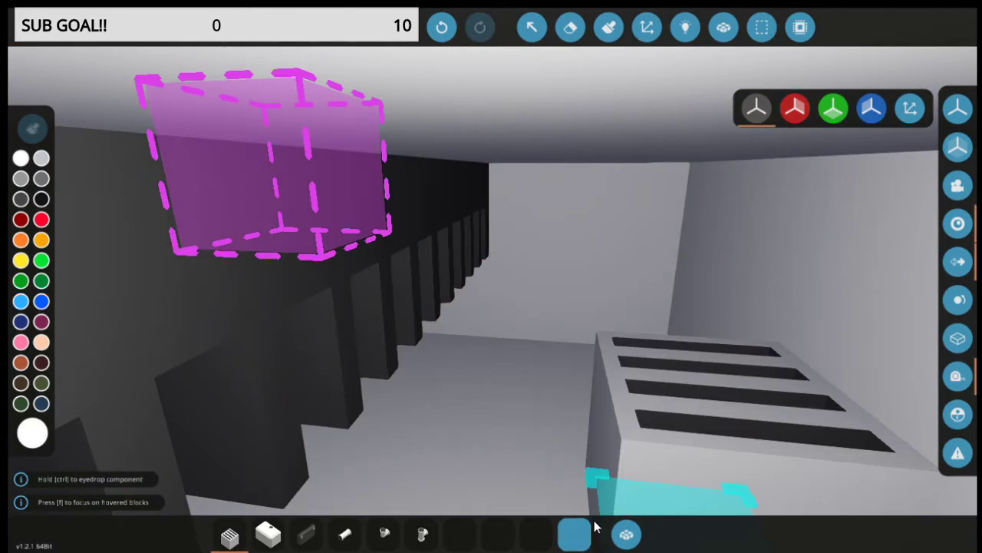
pyautogui.click(626, 533)
pyautogui.write('flu')
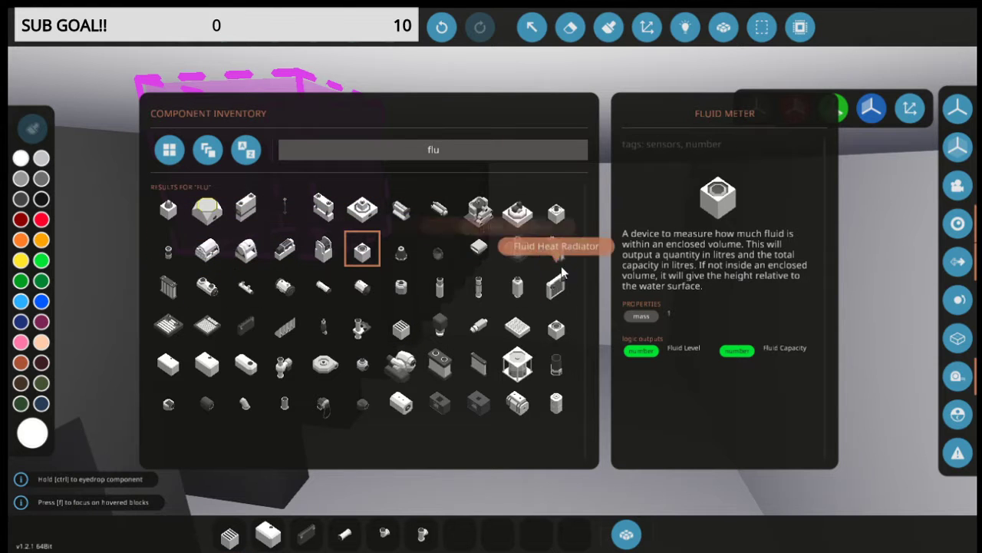
pyautogui.click(555, 326)
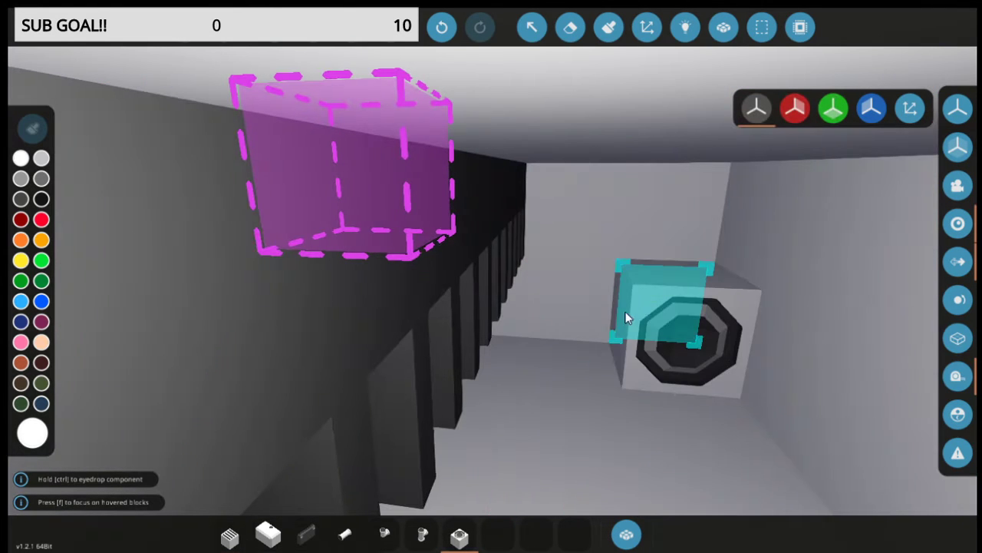
pyautogui.click(635, 321)
# Set the fluid spawner's fluid type to Sea Water.
pyautogui.click(534, 29)
pyautogui.click(631, 268)
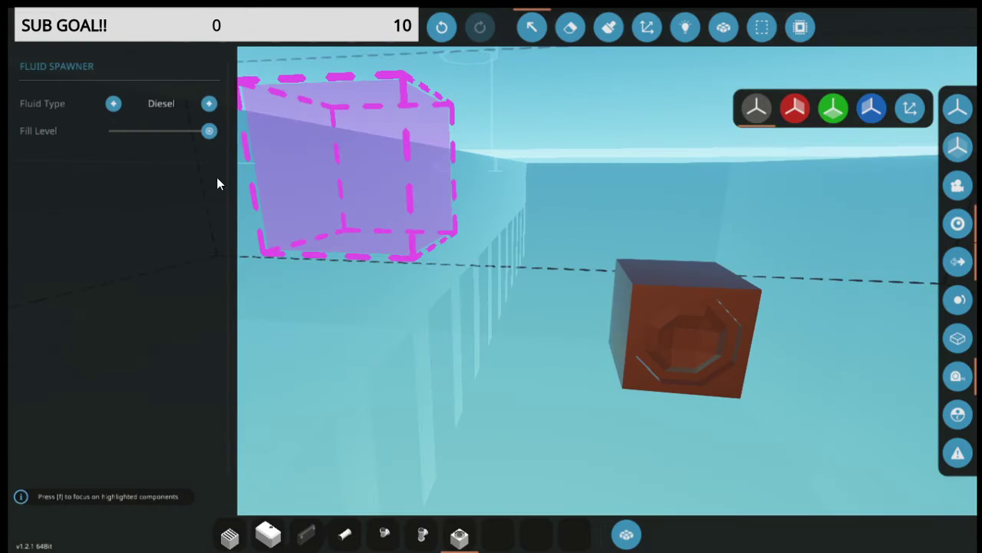
pyautogui.click(113, 104)
pyautogui.click(210, 102)
# Examine the logic connection nodes on the engine and its surrounding components.
pyautogui.press('s')
pyautogui.press('w')
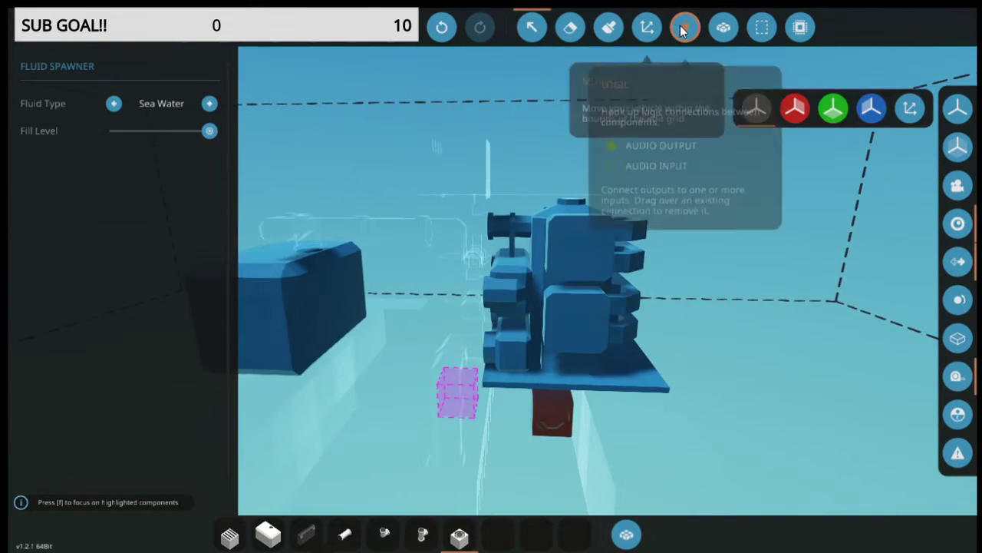
pyautogui.click(685, 27)
pyautogui.press('w')
pyautogui.press('d')
pyautogui.press('s')
pyautogui.press('w')
pyautogui.click(685, 28)
pyautogui.press('s')
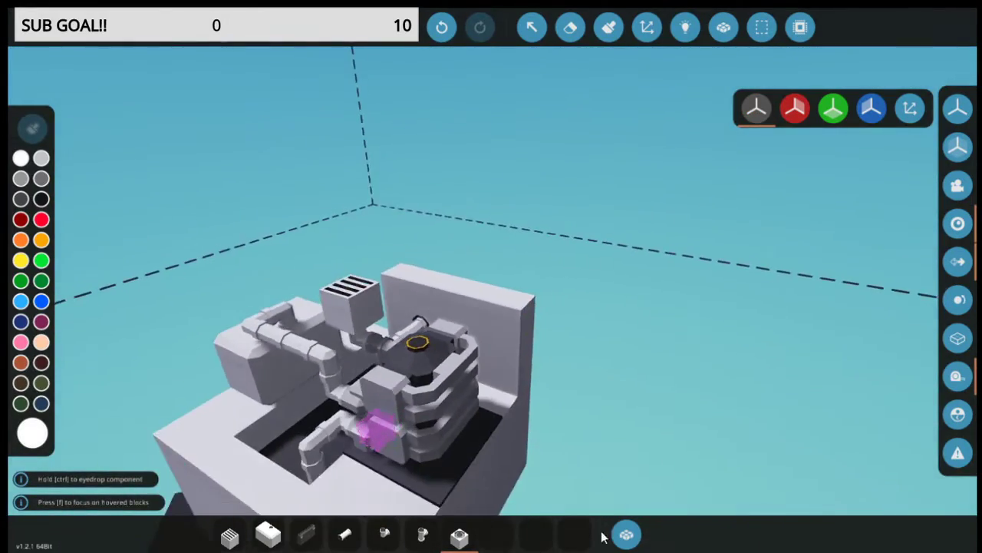
pyautogui.click(625, 534)
pyautogui.write('w1')
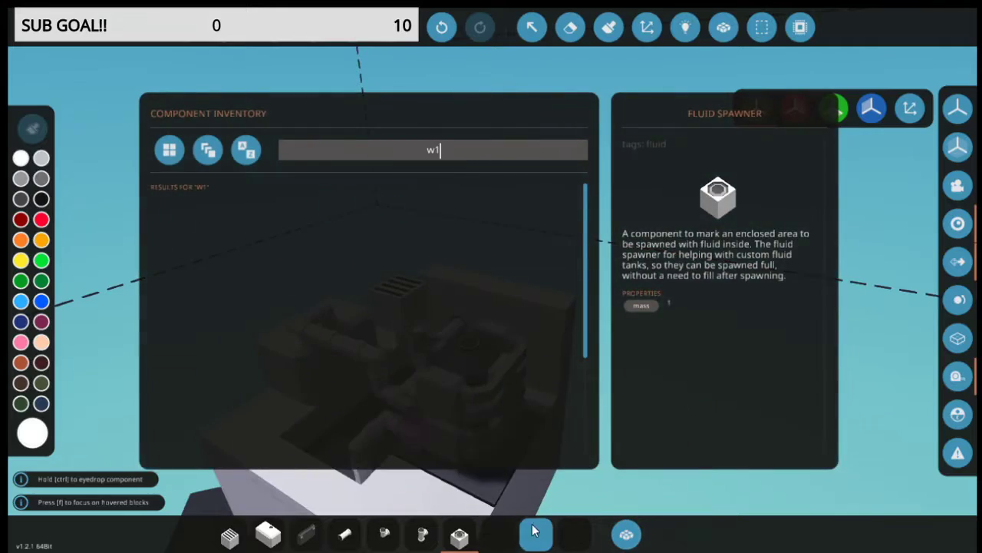
pyautogui.press('Escape')
pyautogui.press('Escape')
pyautogui.click(628, 536)
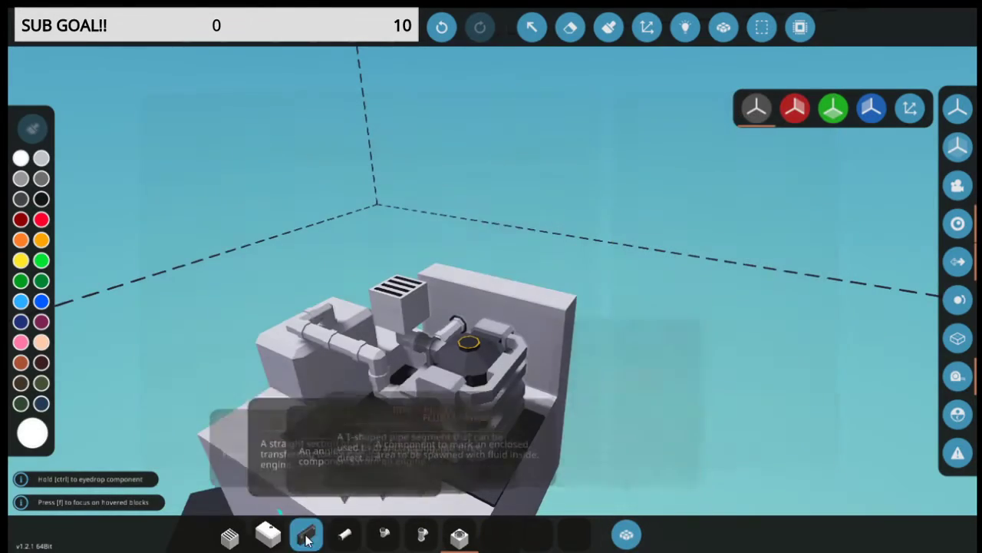
# Fit an angle pipe on the engine's top power output and attach a clutch to its open end.
pyautogui.click(386, 535)
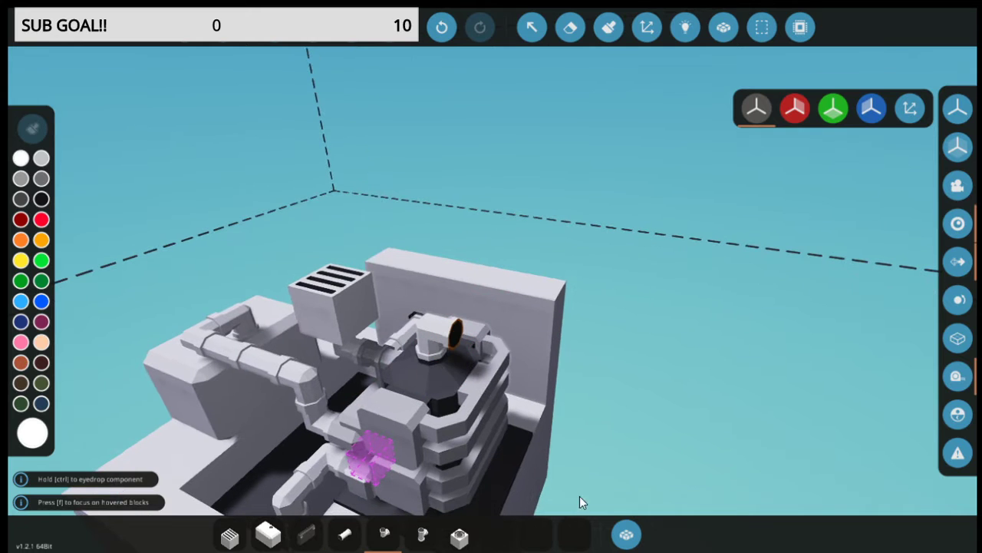
pyautogui.click(627, 535)
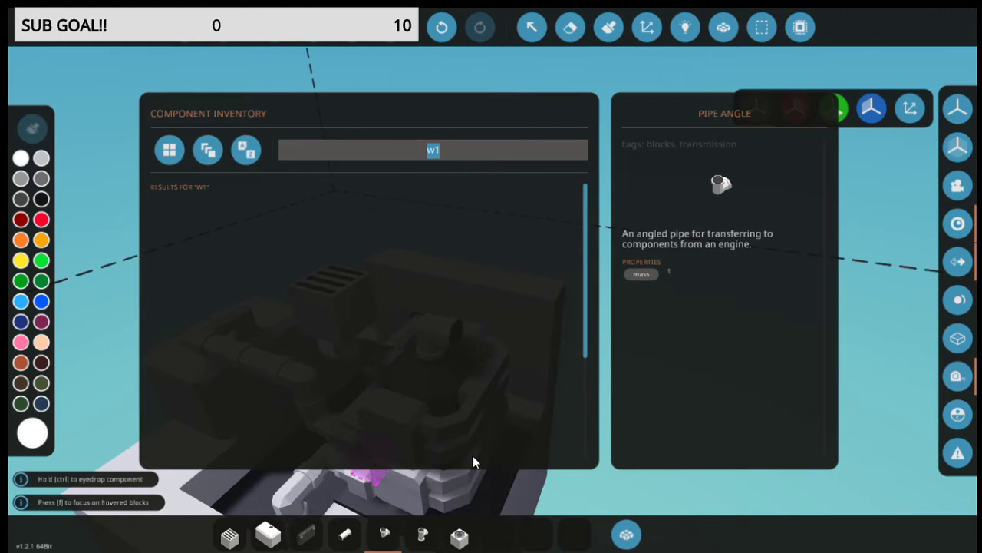
pyautogui.press('BackSpace')
pyautogui.write('clu')
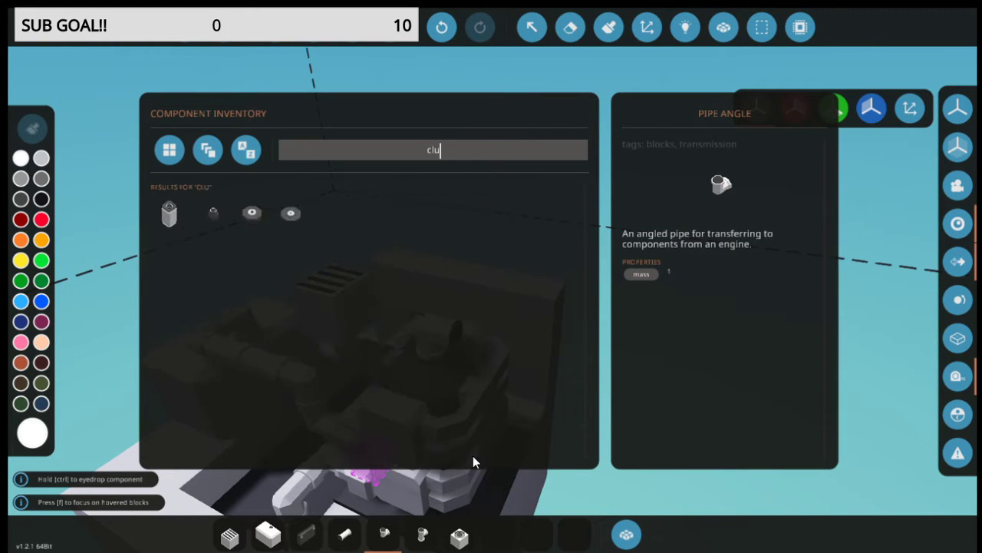
pyautogui.click(169, 206)
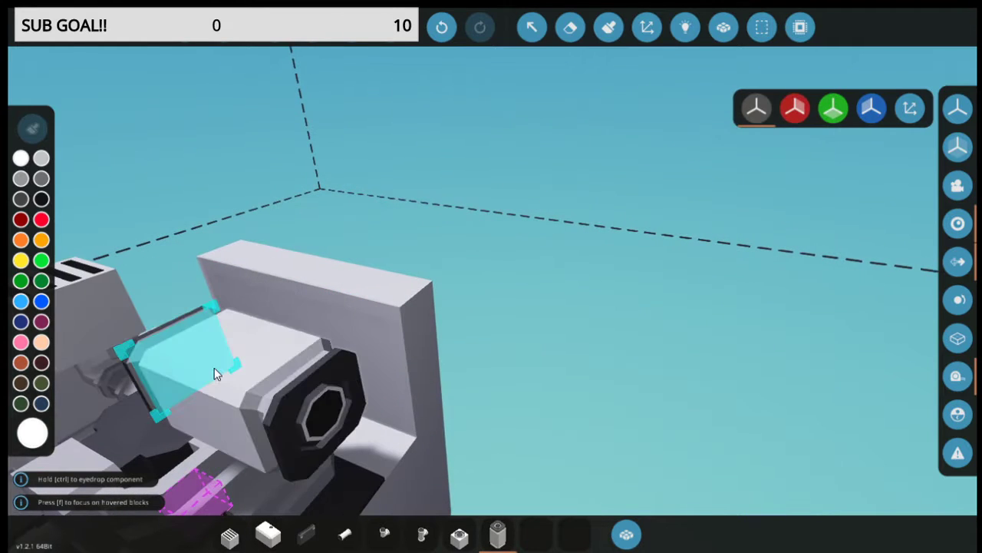
pyautogui.scroll(-5, 214, 367)
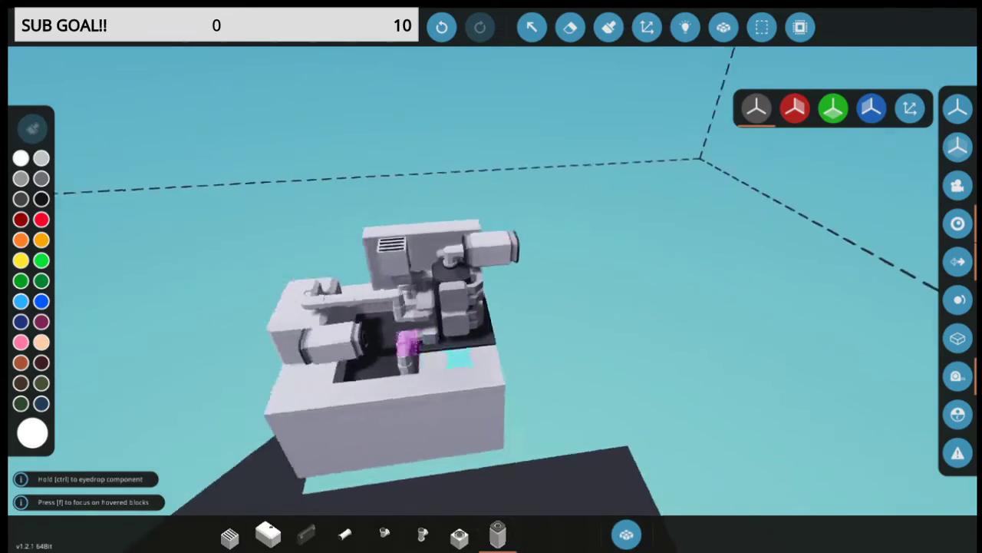
pyautogui.moveTo(434, 342); pyautogui.dragTo(192, 401)
pyautogui.click(626, 533)
pyautogui.press('Escape')
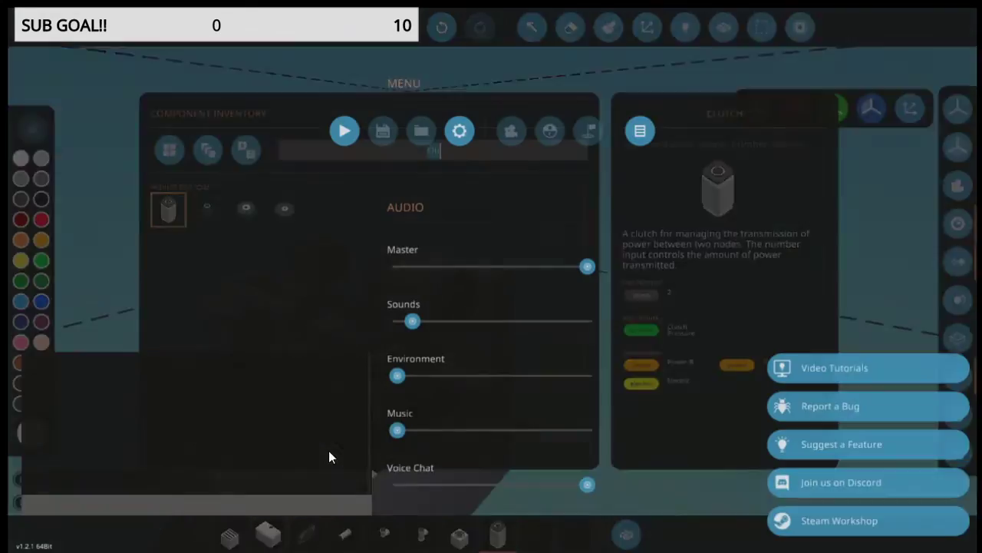
pyautogui.press('Escape')
pyautogui.click(628, 533)
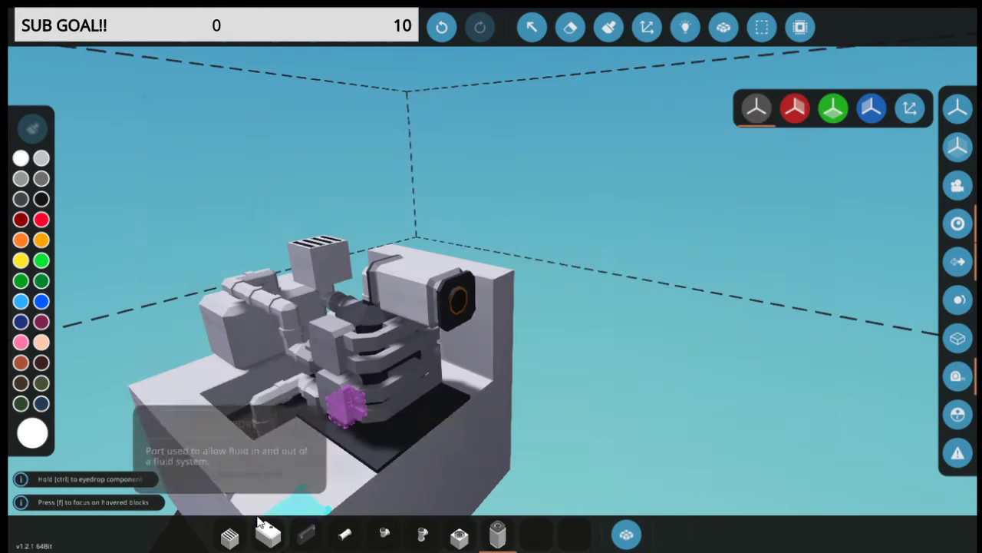
# Raise a block column beneath the clutch and attach a 1x1 gearbox to the clutch, flipped so its arrow points back at the clutch.
pyautogui.moveTo(493, 348); pyautogui.dragTo(478, 384)
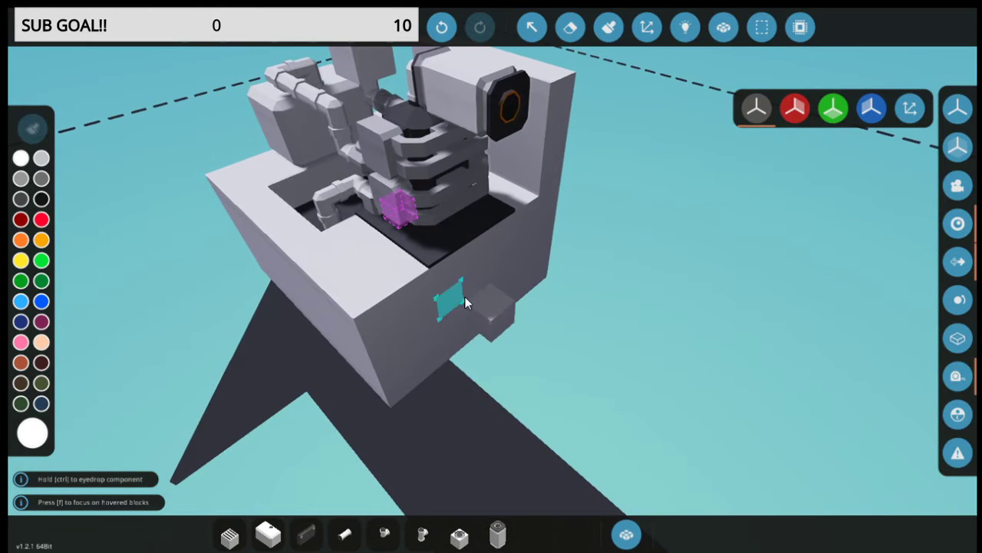
pyautogui.click(619, 536)
pyautogui.write('gear')
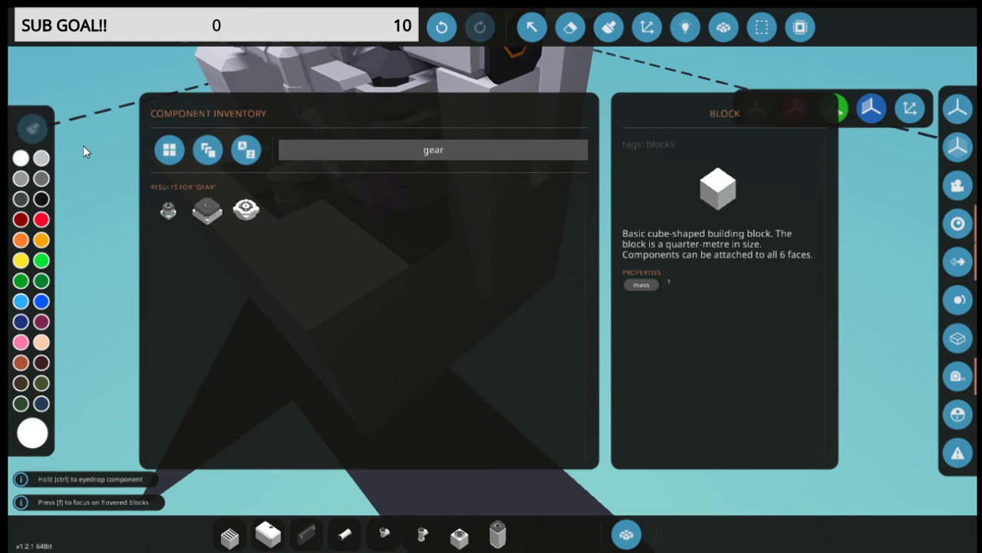
pyautogui.click(168, 223)
pyautogui.click(168, 222)
pyautogui.scroll(3, 353, 233)
pyautogui.scroll(-3, 352, 233)
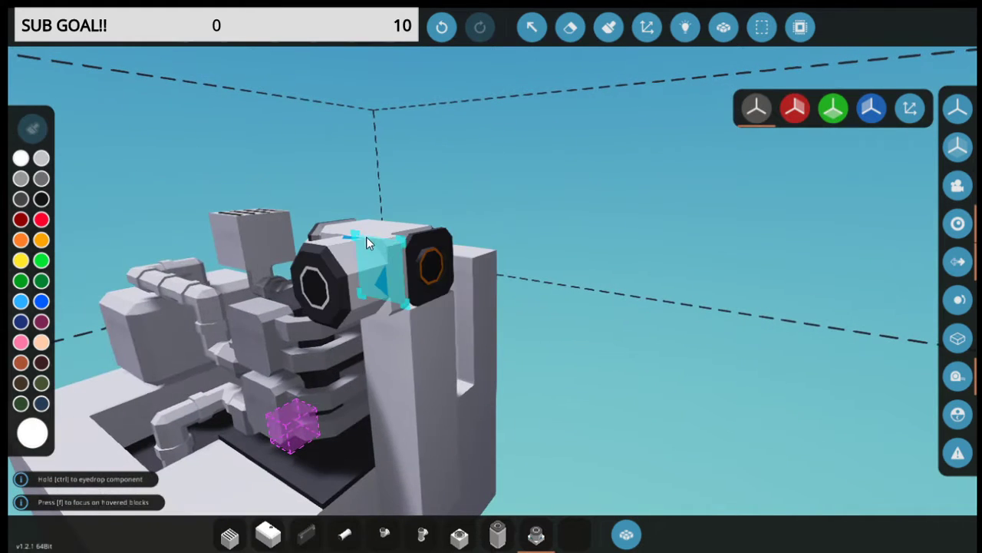
pyautogui.press('l')
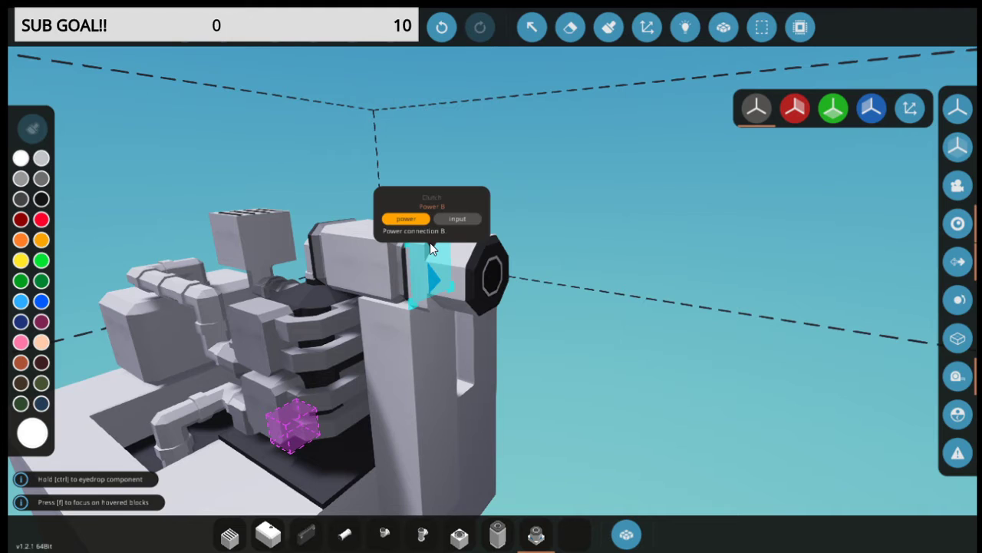
pyautogui.press('r')
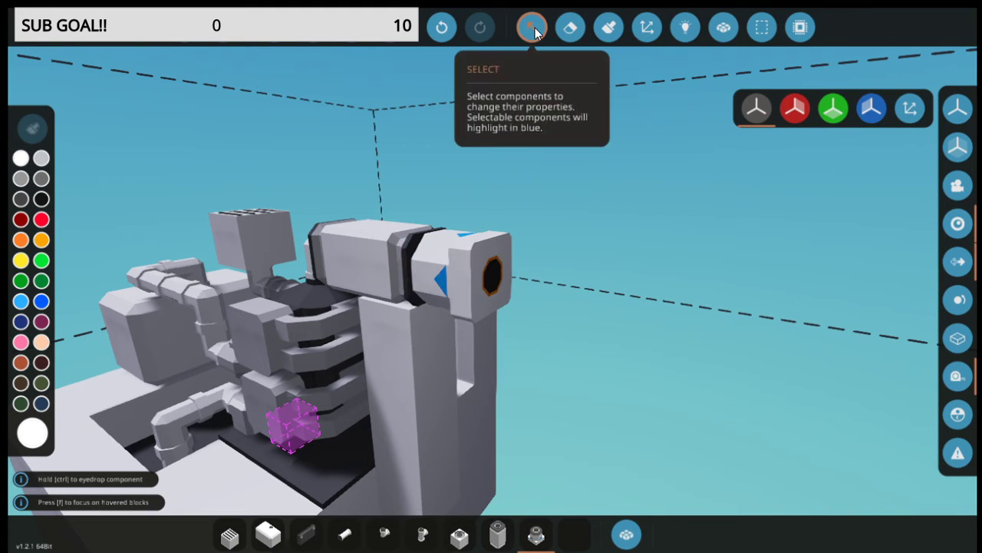
# Set the gearbox's Ratio On to 1:-1.
pyautogui.click(533, 30)
pyautogui.click(465, 261)
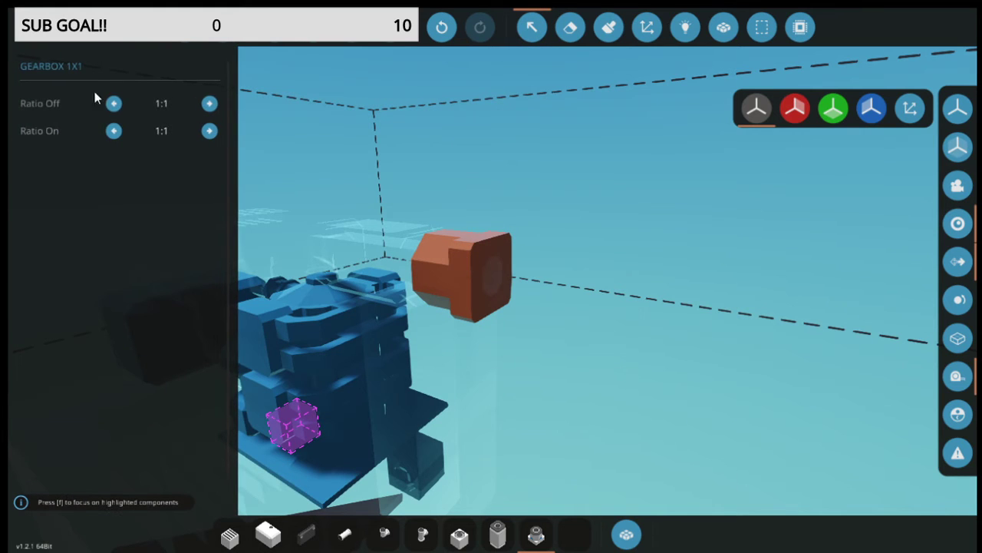
pyautogui.click(115, 130)
# Try a Ratio Off of 3:1 on the gearbox and return it to 1:1.
pyautogui.click(209, 105)
pyautogui.click(209, 105)
pyautogui.click(209, 104)
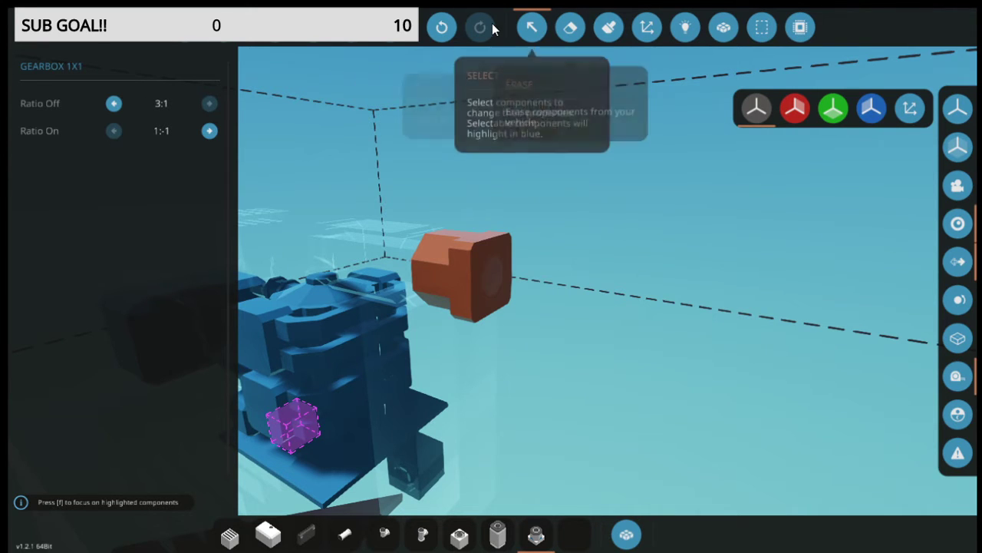
pyautogui.click(113, 104)
pyautogui.click(113, 103)
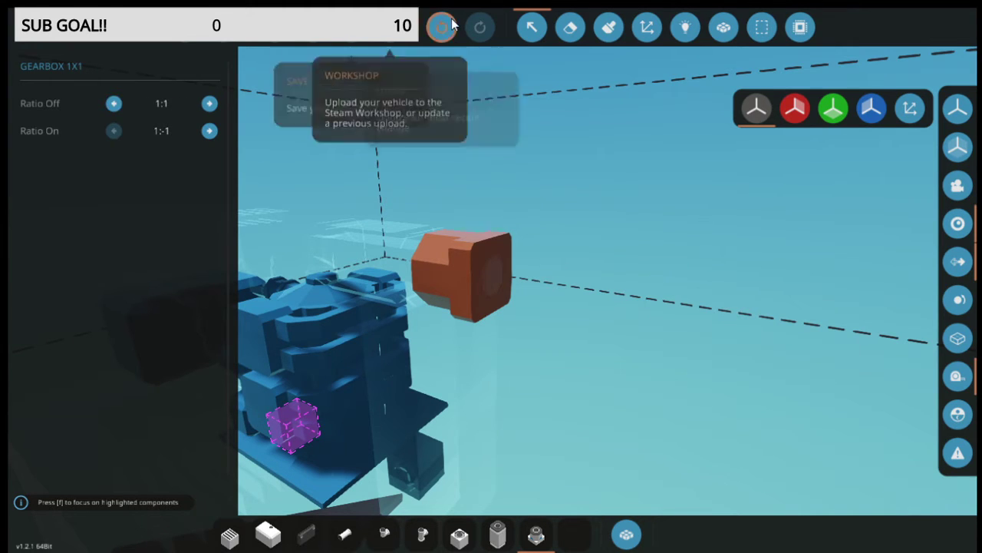
pyautogui.click(531, 27)
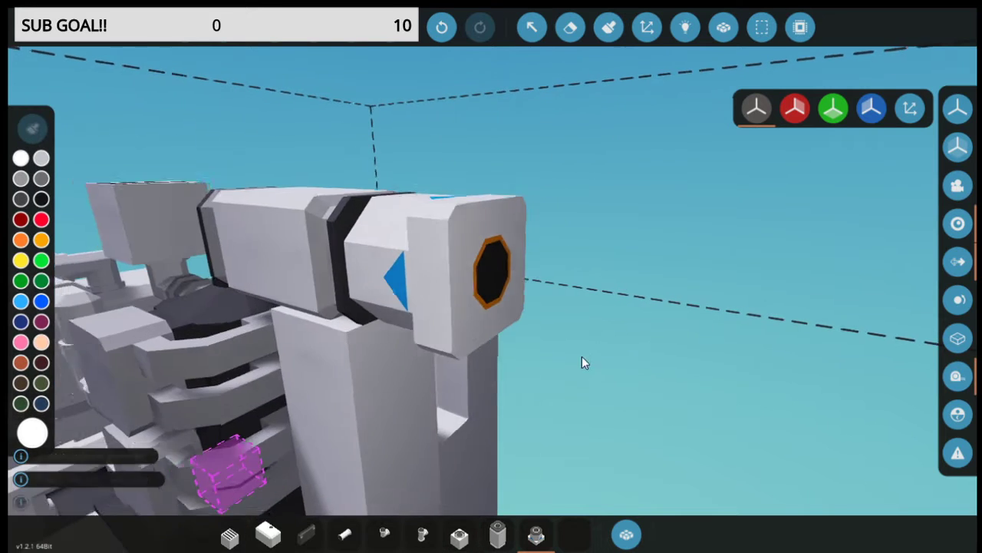
# Find the small propeller among the components and attach it to the gearbox's output.
pyautogui.click(627, 534)
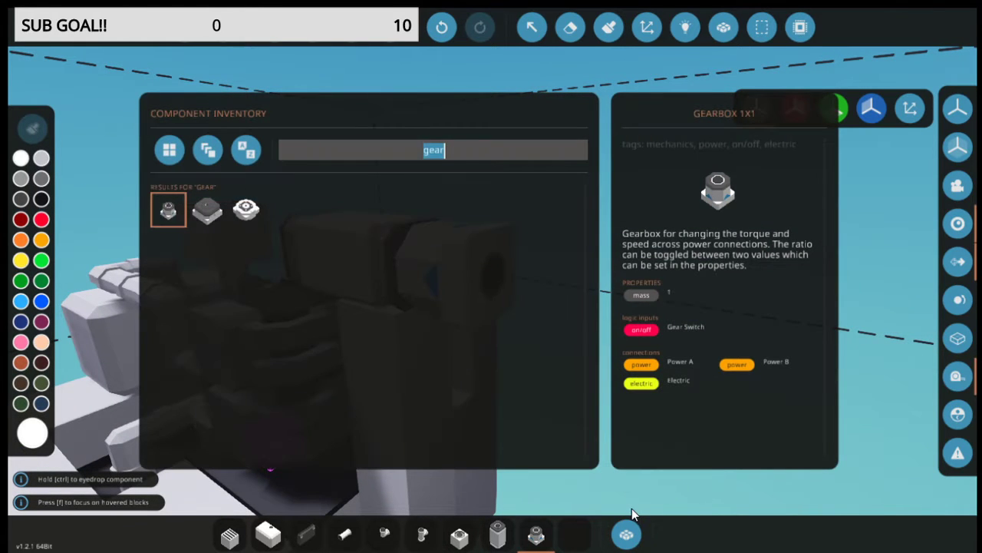
pyautogui.write('pro')
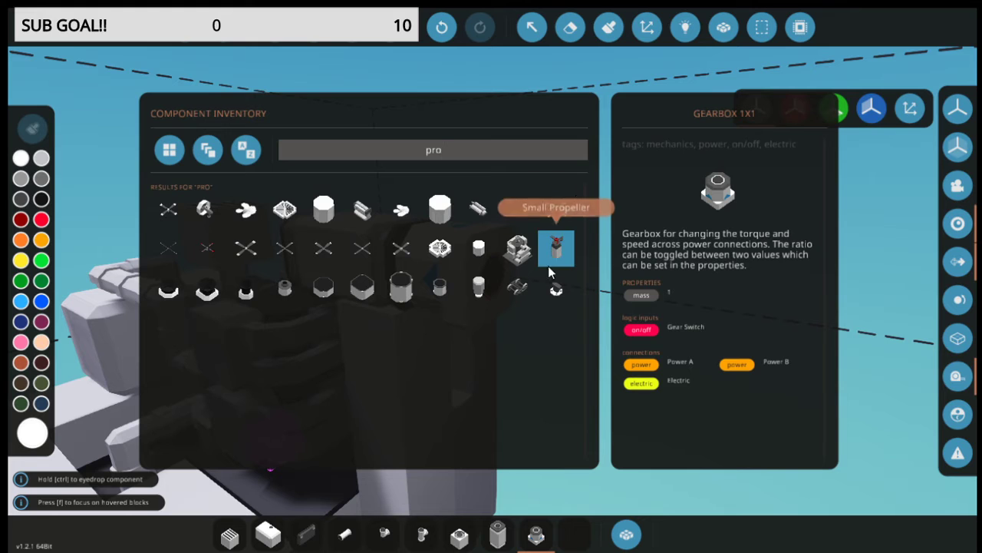
pyautogui.click(563, 249)
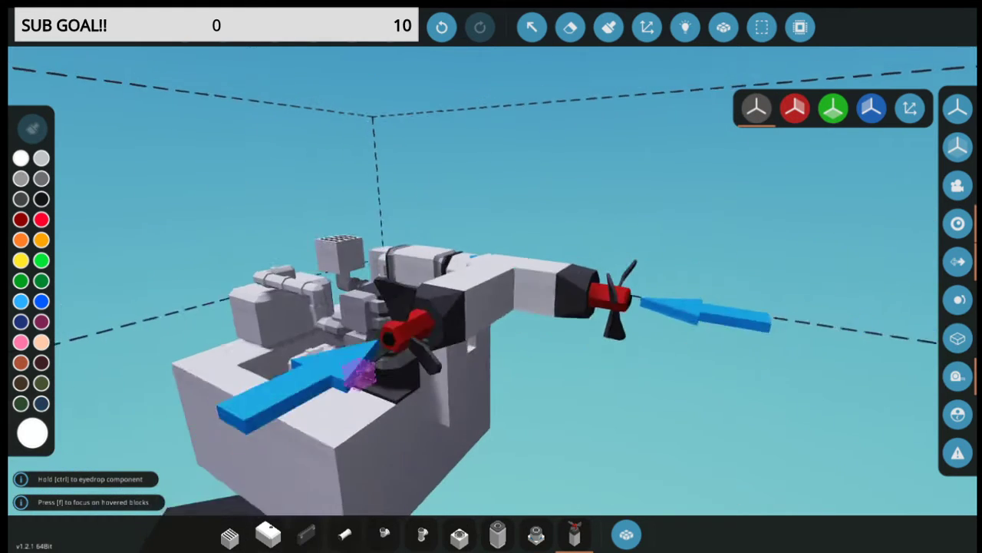
pyautogui.moveTo(504, 253); pyautogui.dragTo(544, 279)
pyautogui.click(618, 540)
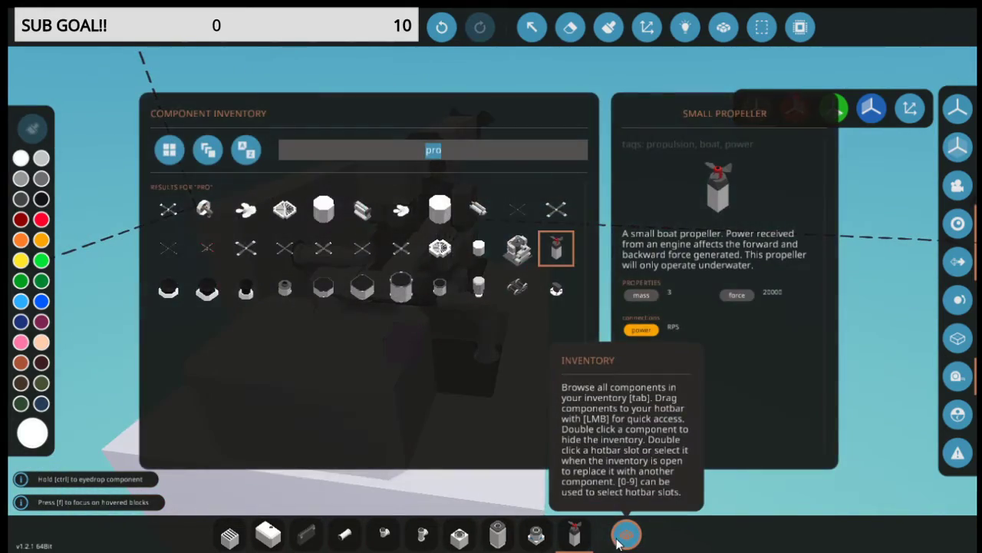
pyautogui.press('Escape')
pyautogui.press('Escape')
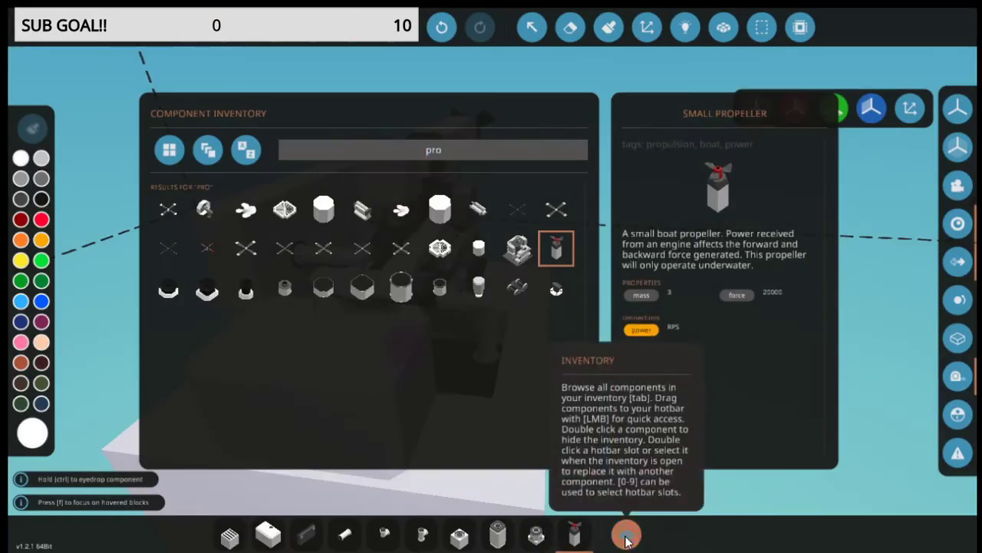
pyautogui.click(623, 538)
pyautogui.scroll(-4, 468, 307)
pyautogui.moveTo(469, 307); pyautogui.dragTo(607, 330)
pyautogui.scroll(3, 491, 307)
pyautogui.moveTo(737, 476); pyautogui.dragTo(626, 485)
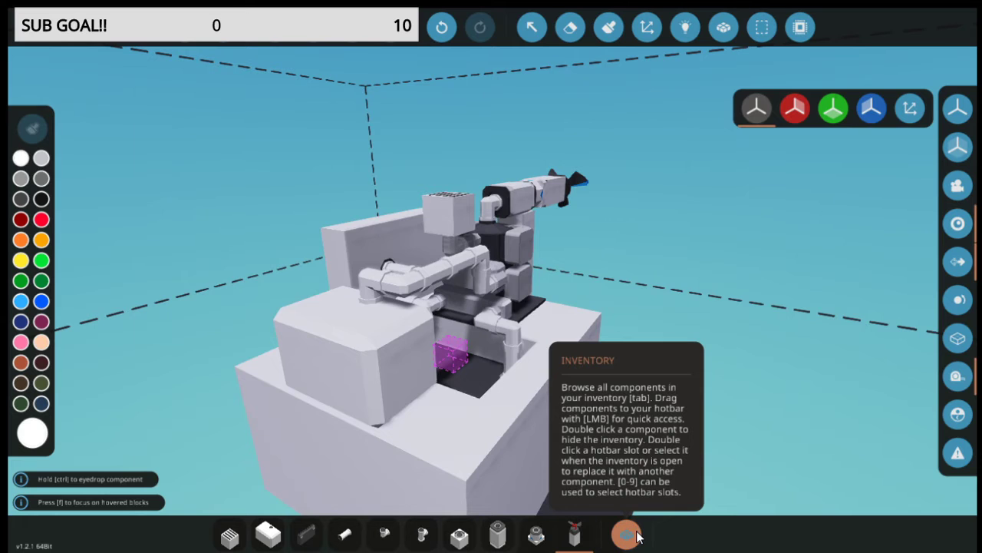
# Replace the elbow pipe between the small engine's power output and the clutch with a pipe T-piece.
pyautogui.click(626, 534)
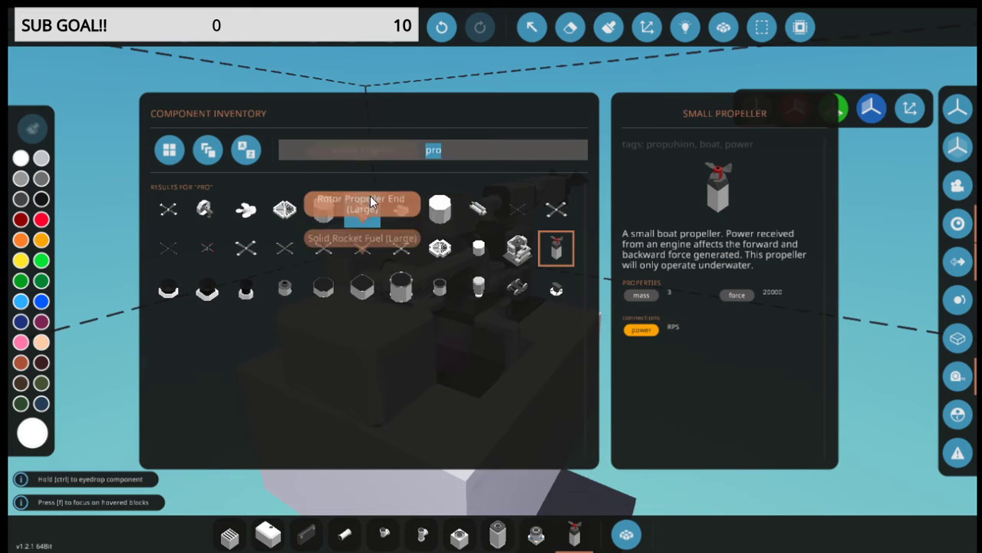
pyautogui.click(438, 209)
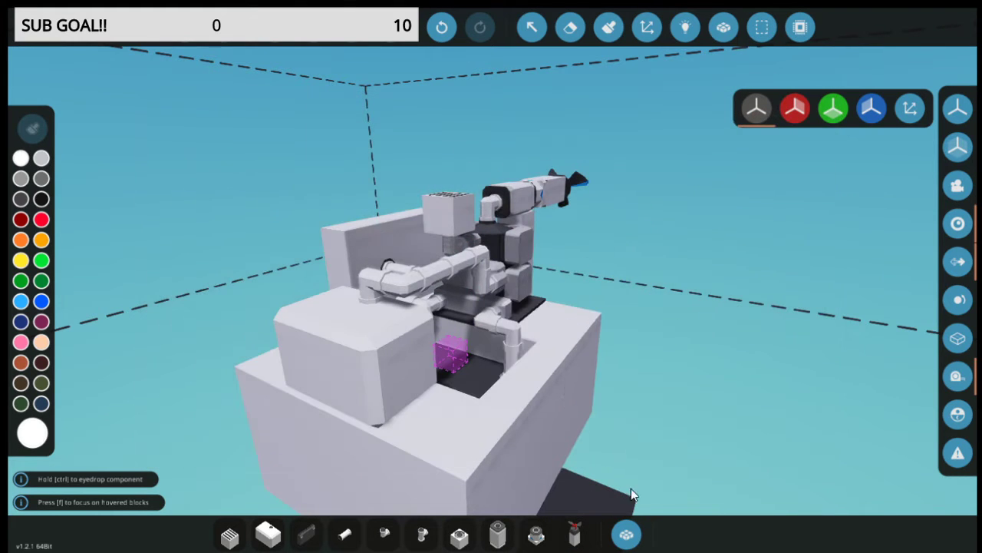
pyautogui.click(574, 30)
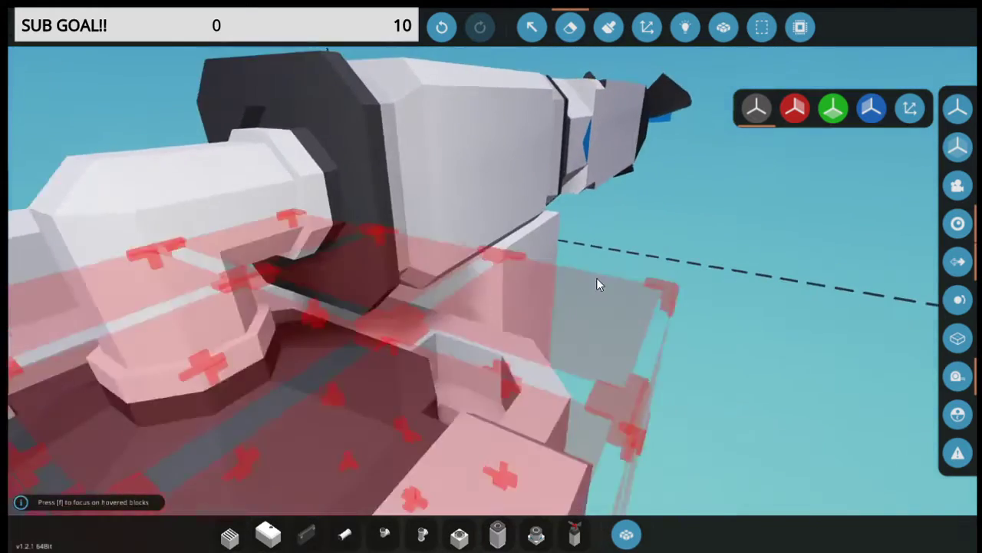
pyautogui.scroll(-4, 596, 280)
pyautogui.click(414, 277)
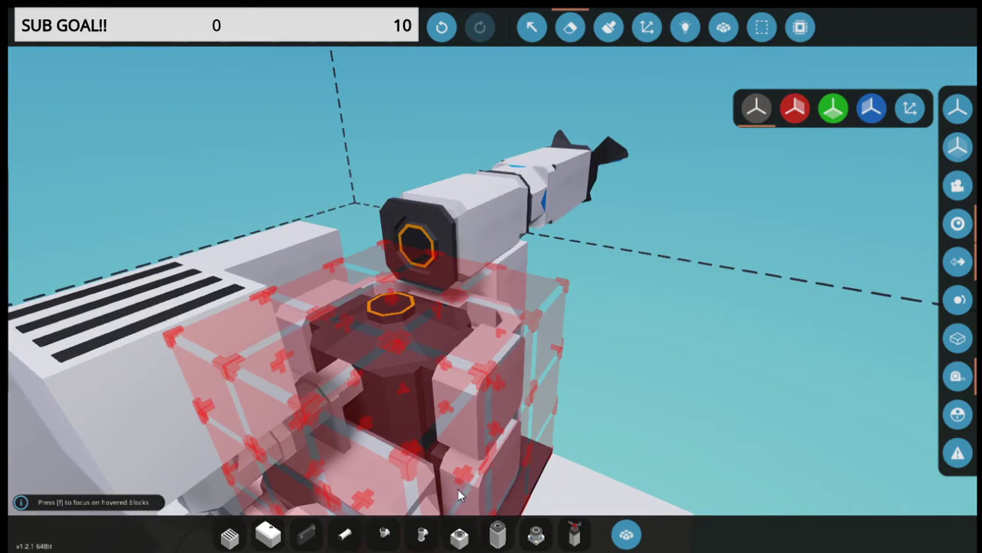
pyautogui.click(422, 533)
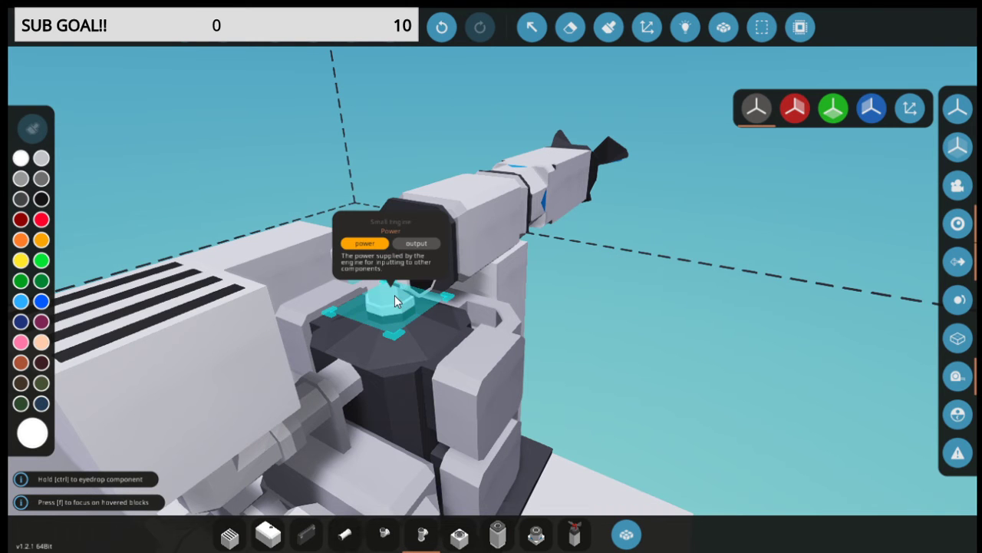
pyautogui.click(394, 299)
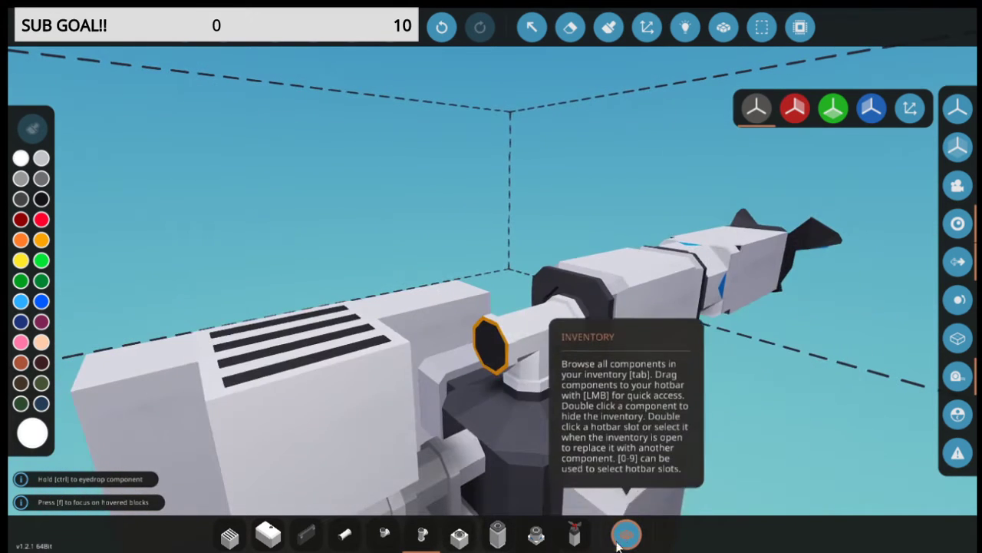
# Find the small generator among the components and attach it to the free end of the T-piece above the engine.
pyautogui.click(623, 537)
pyautogui.write('gen')
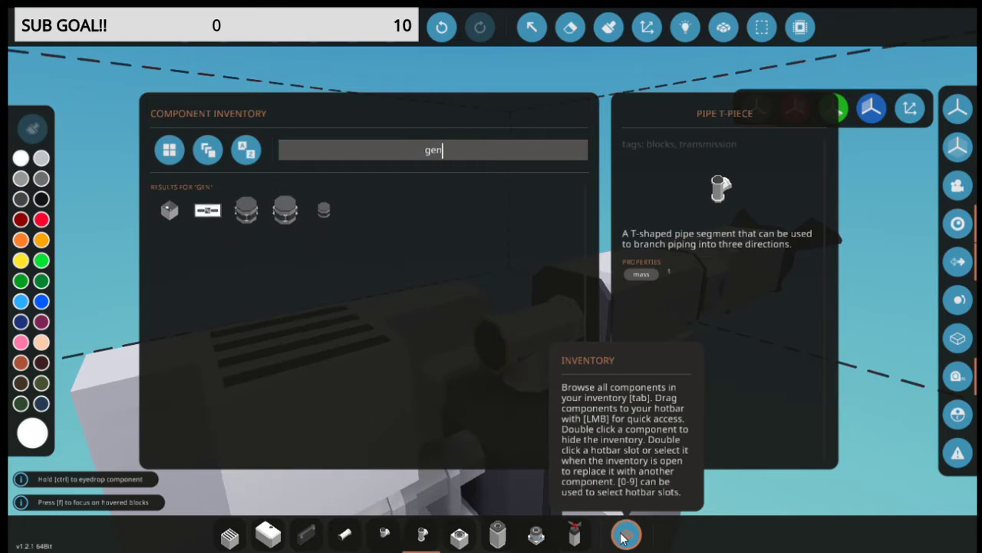
pyautogui.click(338, 221)
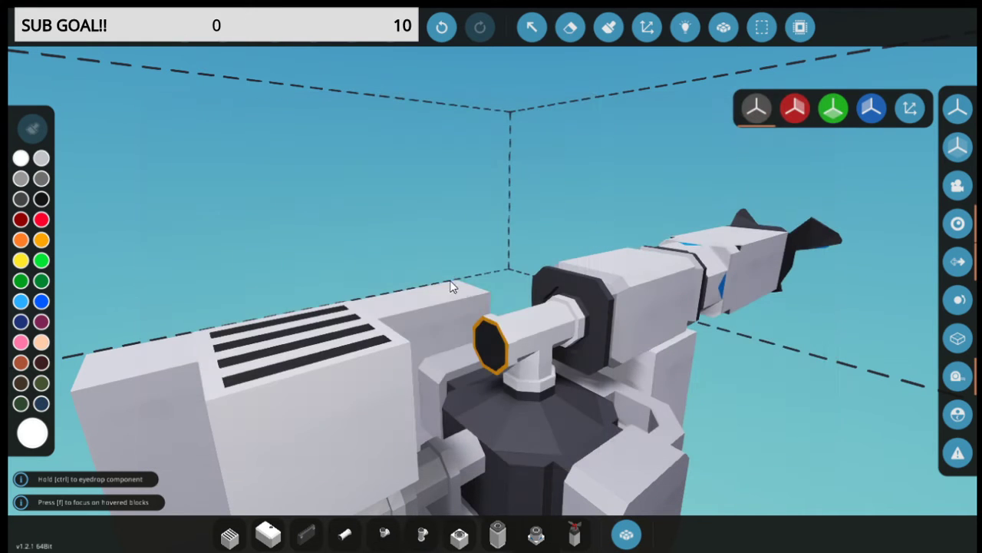
pyautogui.scroll(-6, 493, 390)
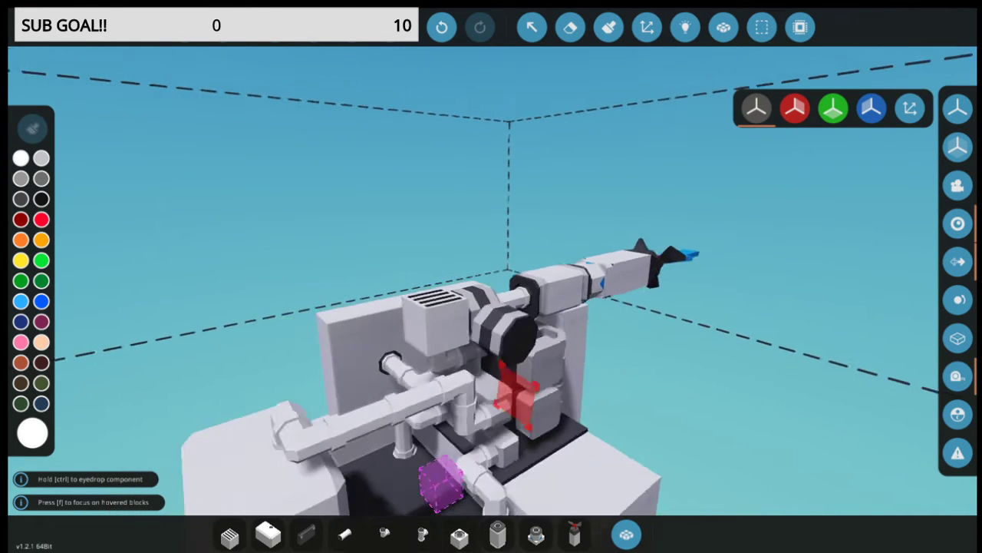
pyautogui.scroll(2, 493, 390)
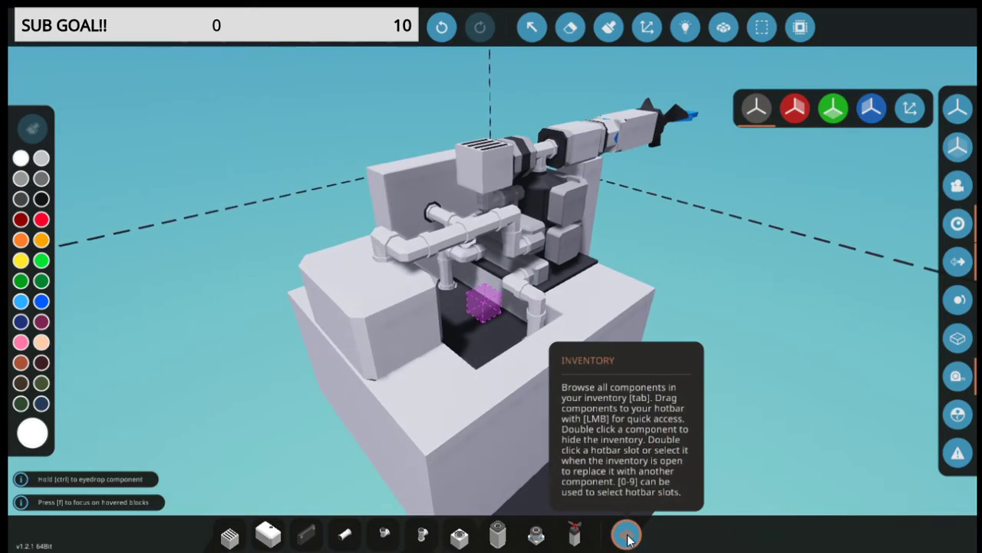
# Find the small electric battery among the components and place it on the base beside the engine.
pyautogui.press('d')
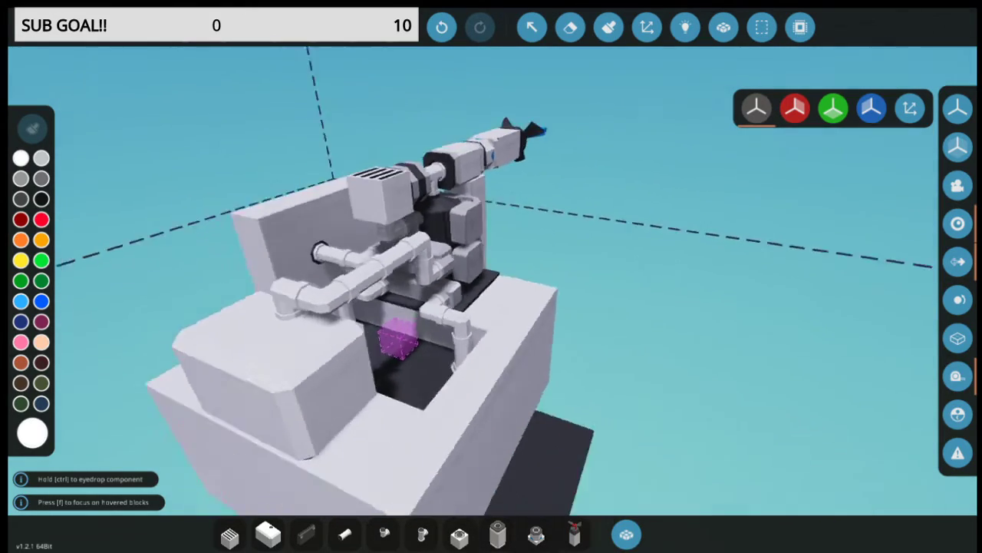
pyautogui.moveTo(581, 497)
pyautogui.mouseDown()
pyautogui.moveTo(710, 491)
pyautogui.moveTo(581, 497)
pyautogui.mouseUp()
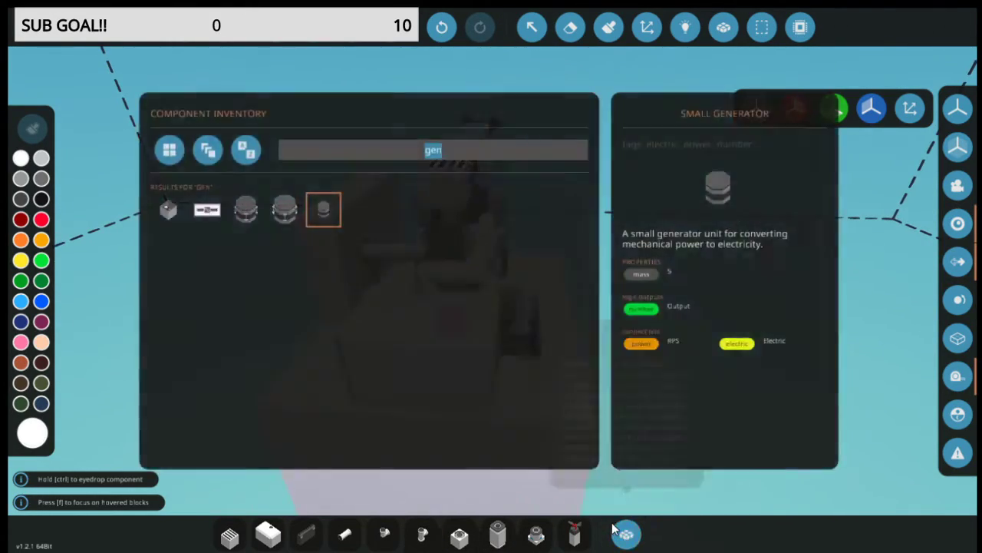
pyautogui.press('BackSpace')
pyautogui.write('bat')
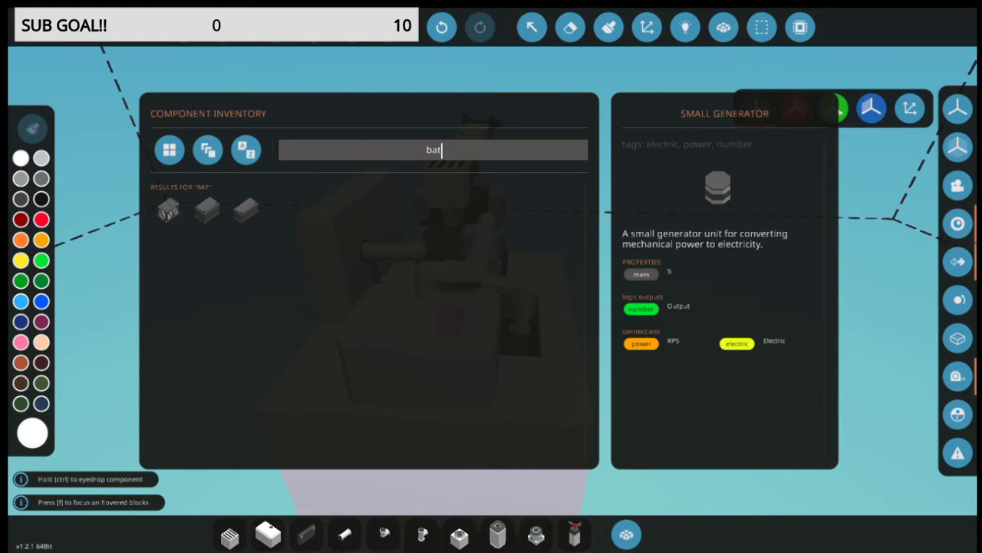
pyautogui.click(247, 218)
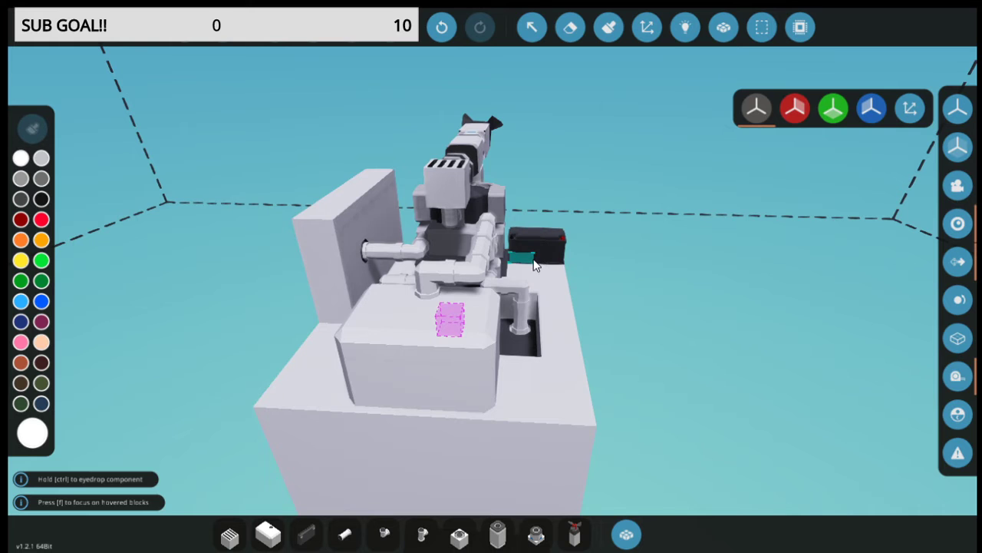
pyautogui.click(535, 264)
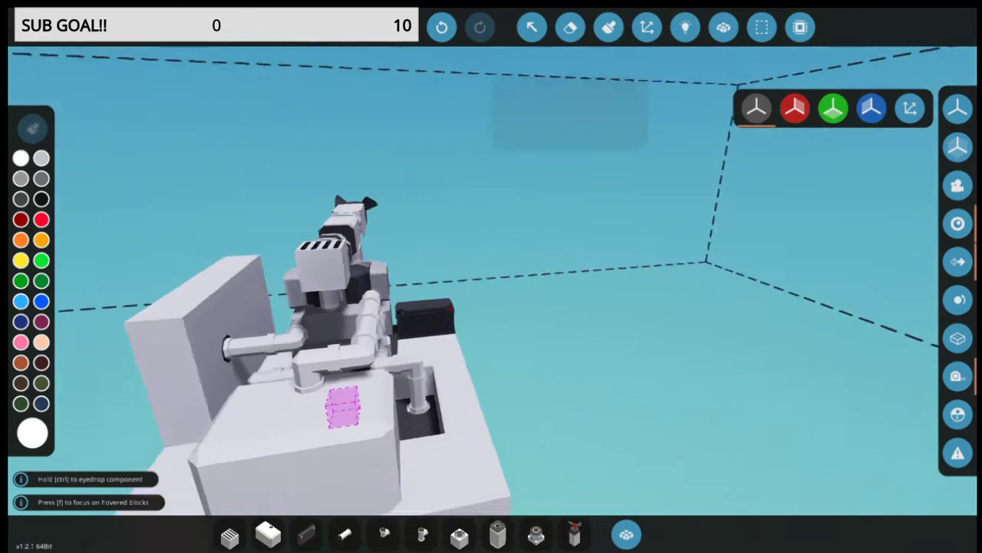
# Find the throttle lever, rotate it lengthwise and place two of them side by side next to the diesel tank.
pyautogui.click(531, 27)
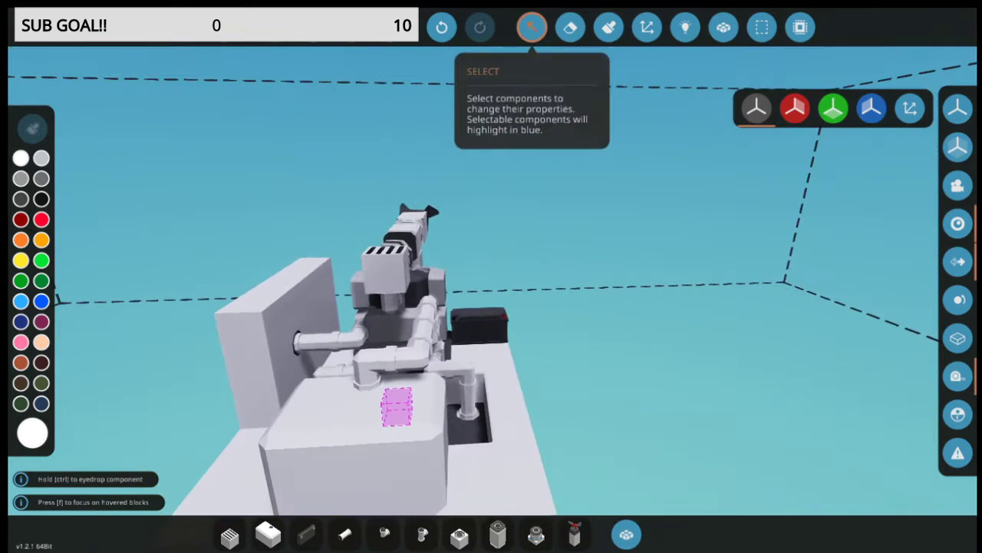
pyautogui.click(629, 537)
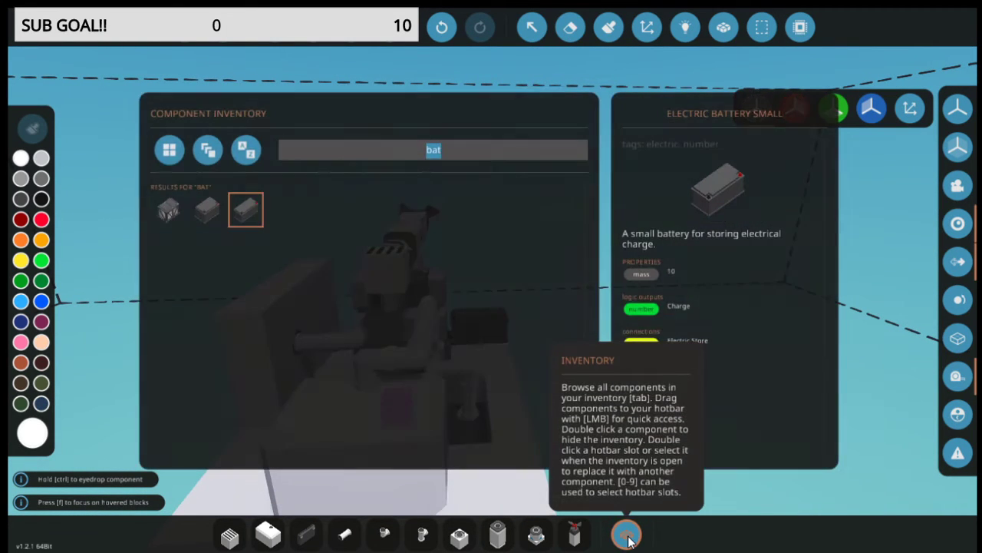
pyautogui.write('thro')
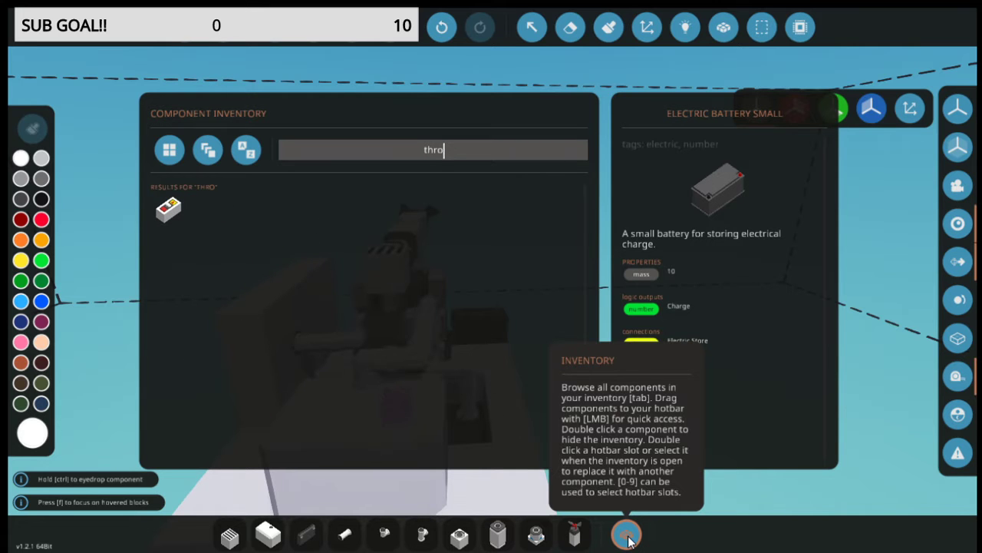
pyautogui.doubleClick(173, 215)
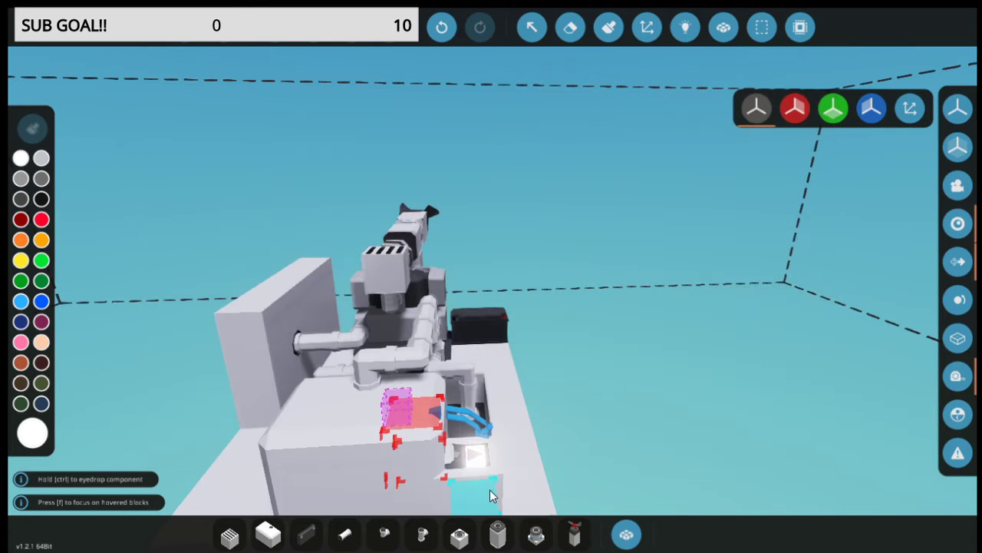
pyautogui.press('j')
pyautogui.press('j')
pyautogui.press('j')
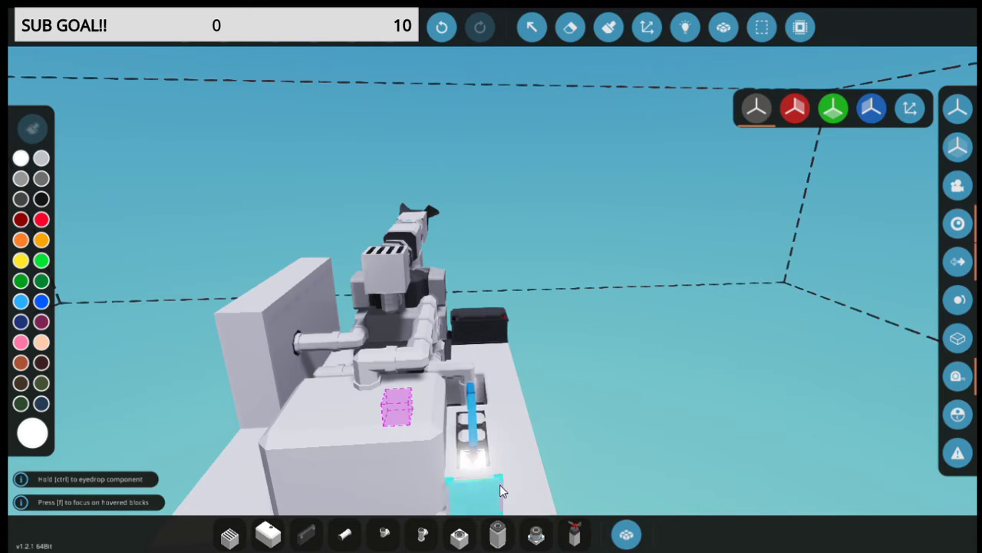
pyautogui.click(503, 489)
pyautogui.rightClick(523, 492)
# Build a row of blocks as a ledge low on the base's end face, beneath the throttle levers.
pyautogui.scroll(-2, 534, 468)
pyautogui.scroll(2, 533, 467)
pyautogui.press('d')
pyautogui.rightClick(492, 425)
pyautogui.press('s')
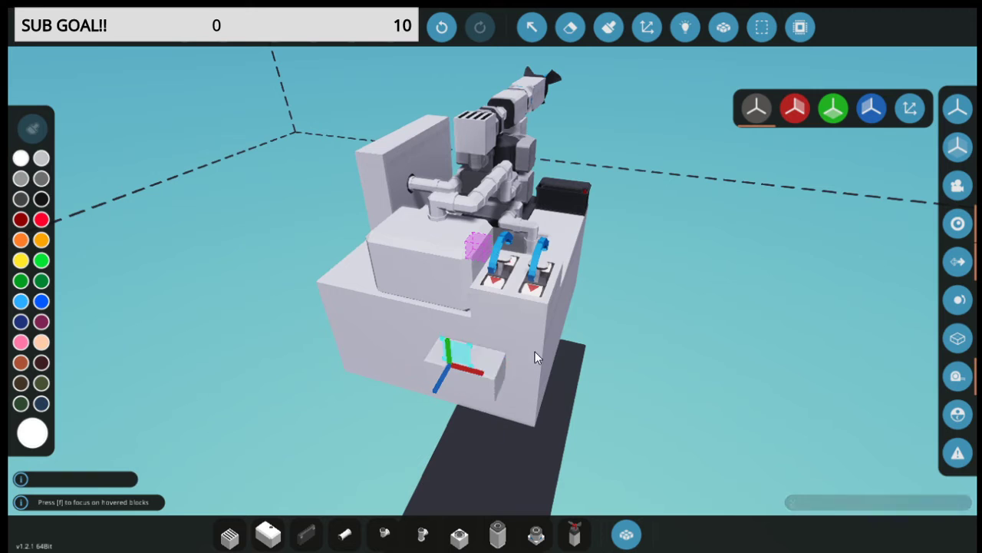
pyautogui.click(461, 367)
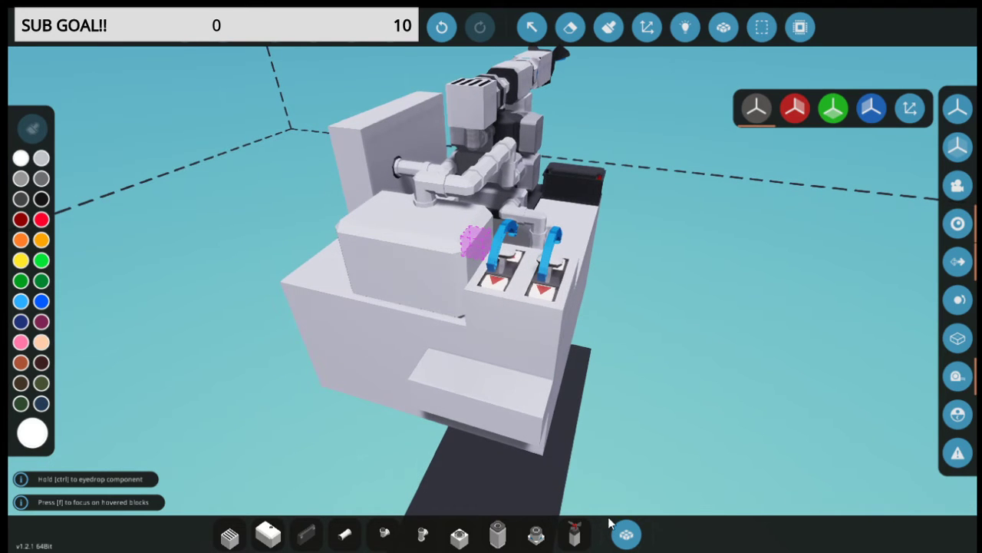
# Add a toggle button and a push button in line behind the outer throttle lever.
pyautogui.click(620, 537)
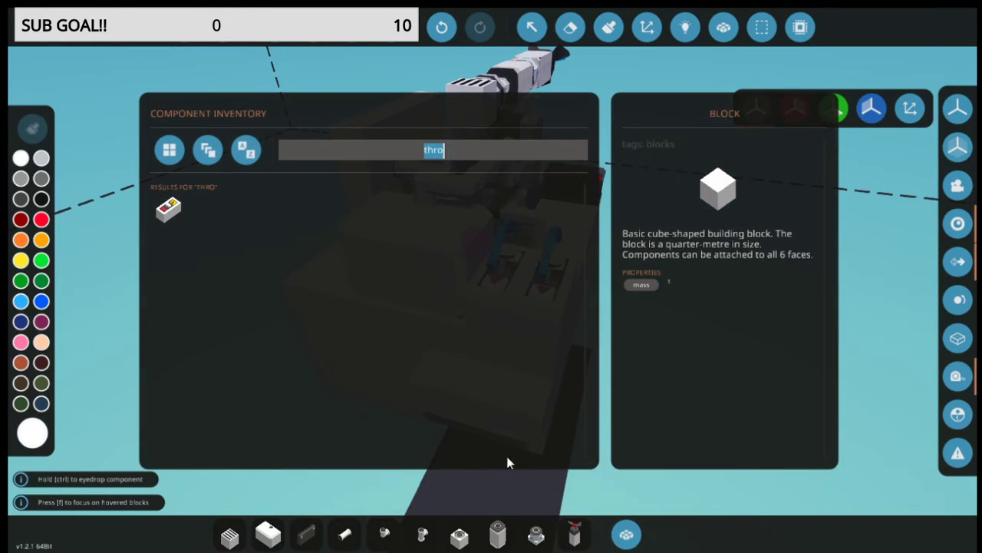
pyautogui.press('BackSpace')
pyautogui.write('to')
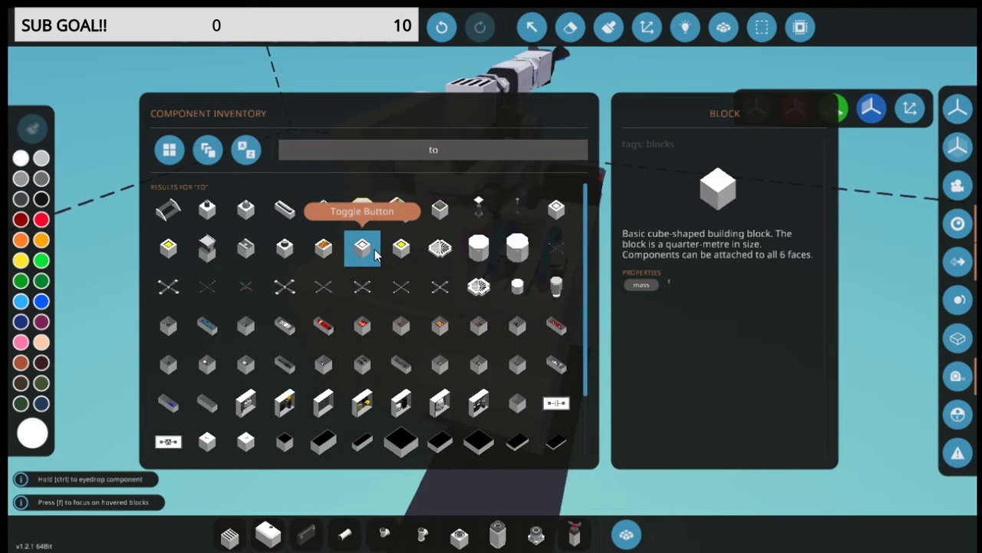
pyautogui.click(374, 255)
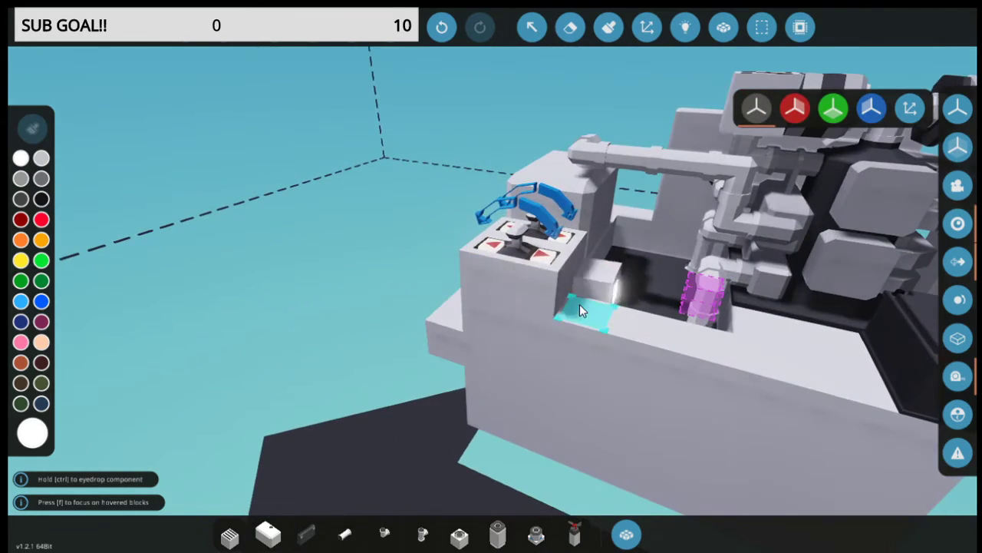
pyautogui.click(625, 537)
pyautogui.write('push')
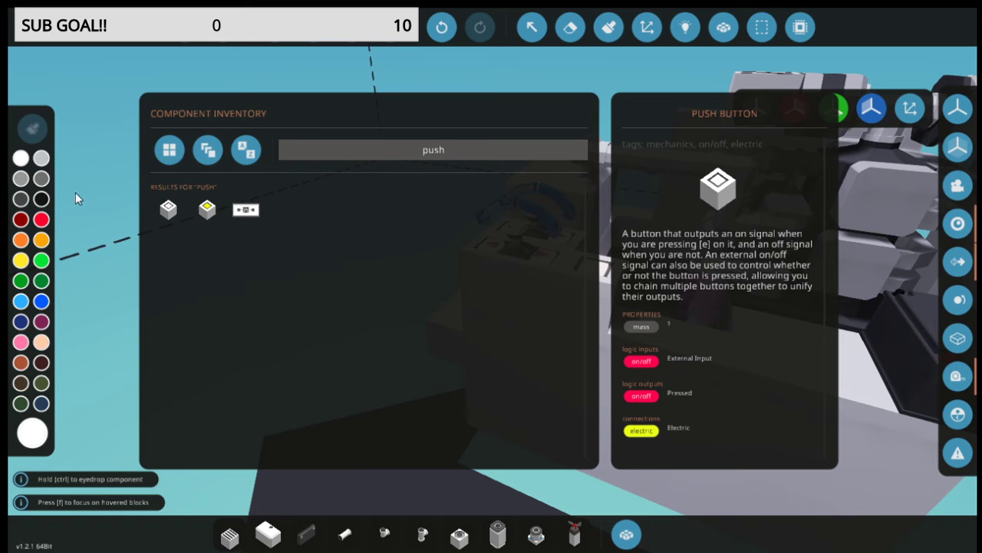
pyautogui.click(168, 210)
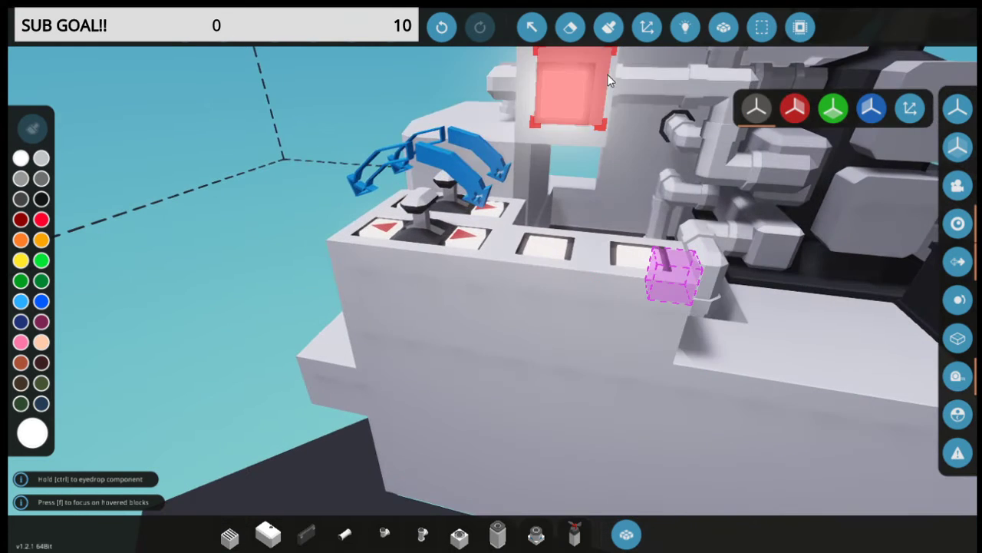
# Set the display names of the toggle button to "revers" and the push button to "start".
pyautogui.click(529, 29)
pyautogui.click(568, 259)
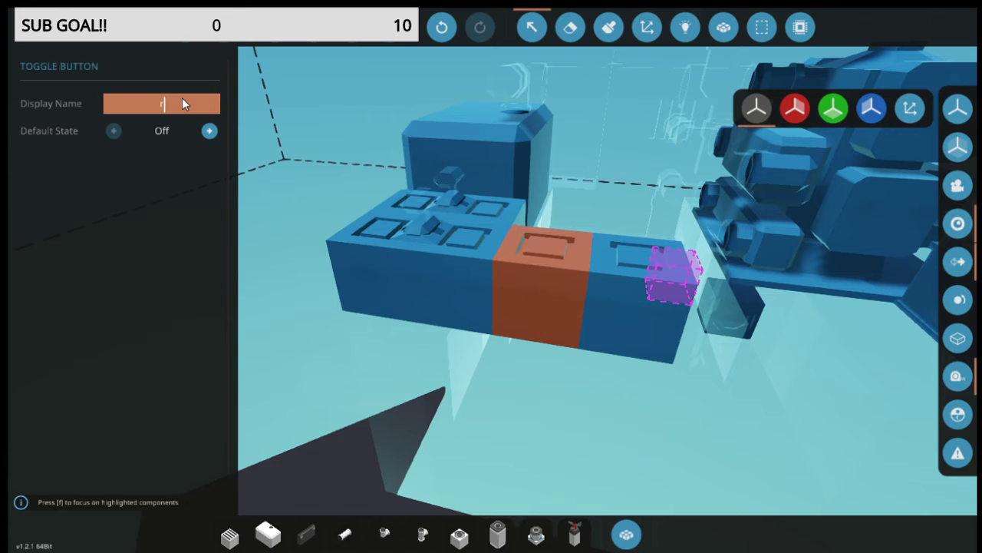
pyautogui.click(183, 104)
pyautogui.write('revers')
pyautogui.press('Return')
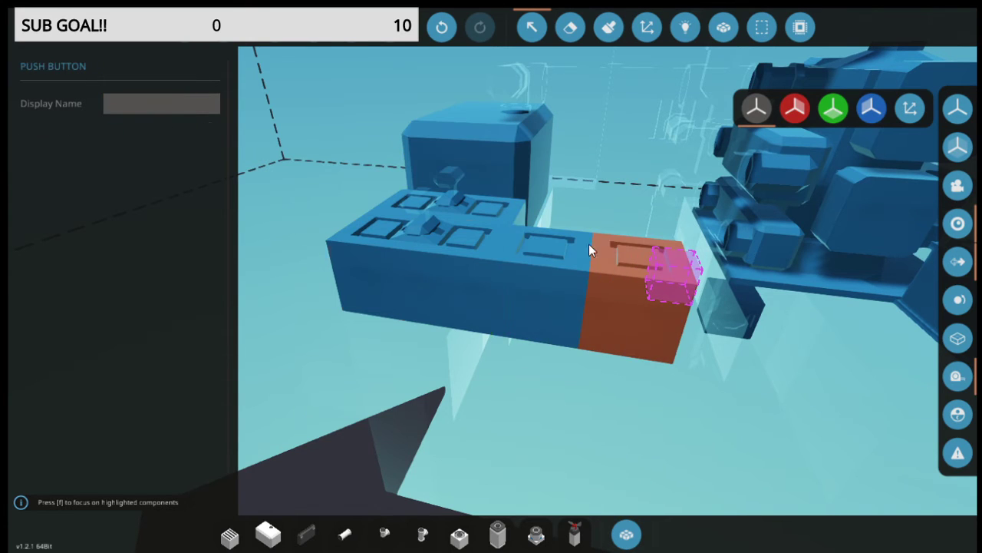
pyautogui.write('start')
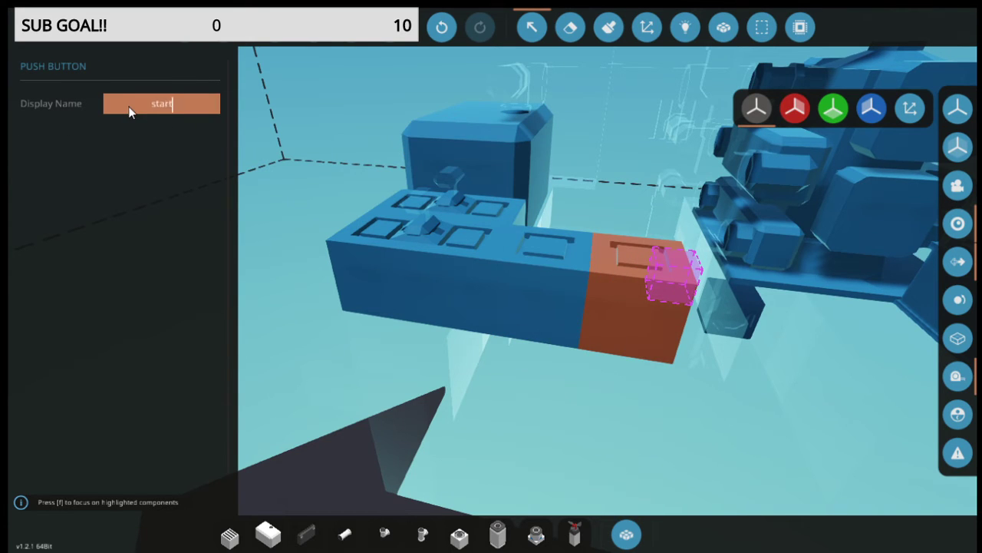
pyautogui.press('Return')
# Name the outer throttle lever for the clutch and the lever next to the tank "throttle".
pyautogui.click(462, 228)
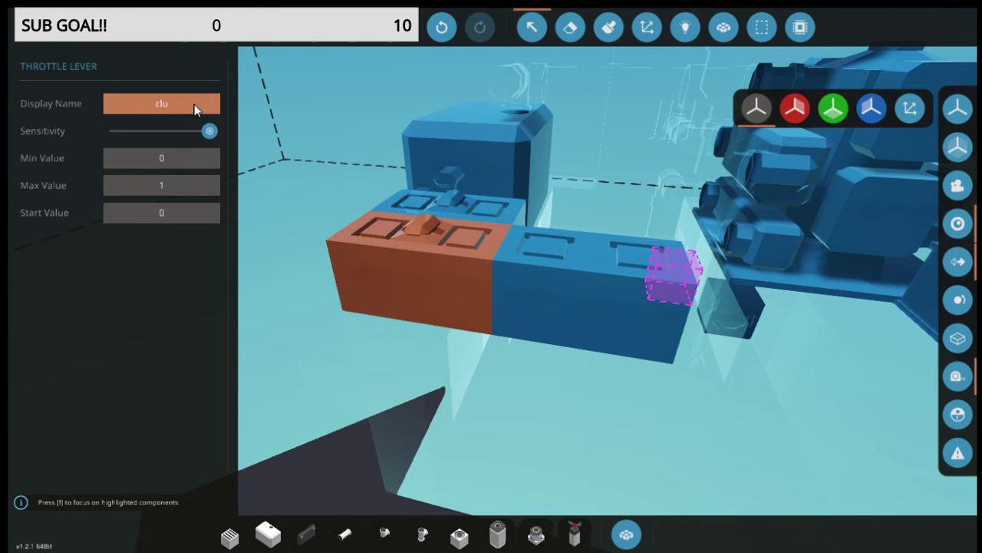
pyautogui.click(511, 212)
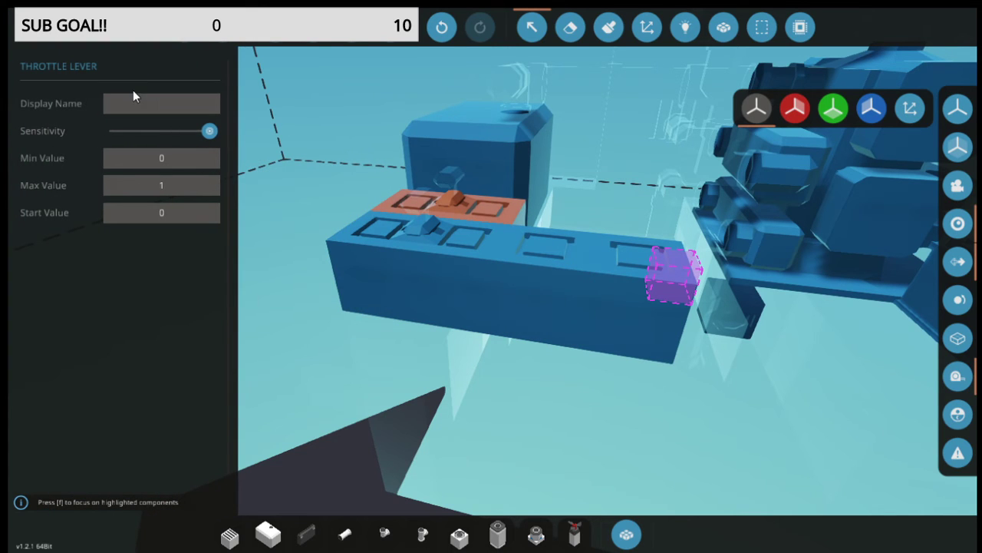
pyautogui.click(141, 106)
pyautogui.write('throttle')
# Show the logic nodes and examine those on the levers, buttons, engine, clutch, gearbox, generator and battery.
pyautogui.click(608, 26)
pyautogui.click(686, 27)
pyautogui.press('a')
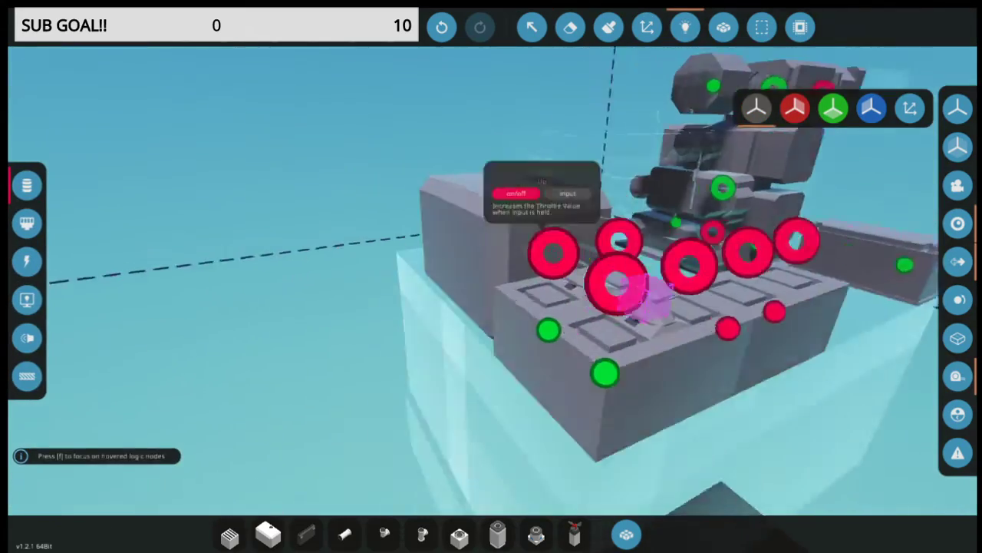
pyautogui.press('d')
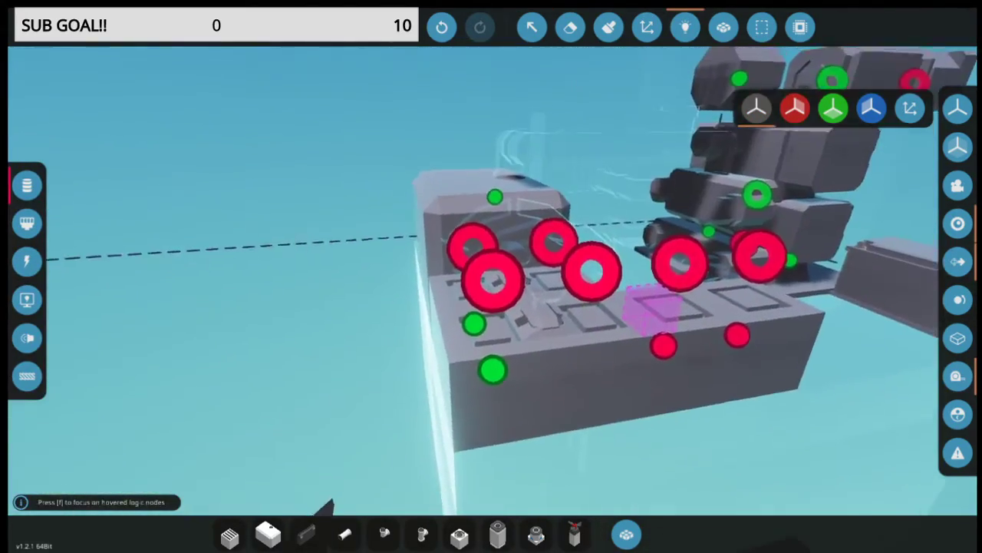
pyautogui.press('w')
pyautogui.press('s')
pyautogui.press('w')
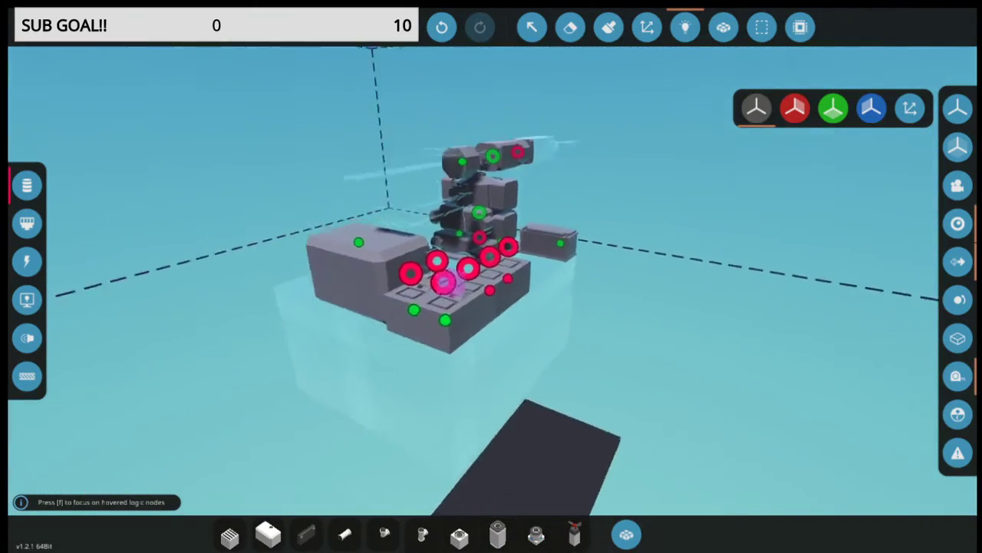
# Link the throttle lever's output to the engine's throttle and the clutch lever's output to the Clutch Pressure input.
pyautogui.press('s')
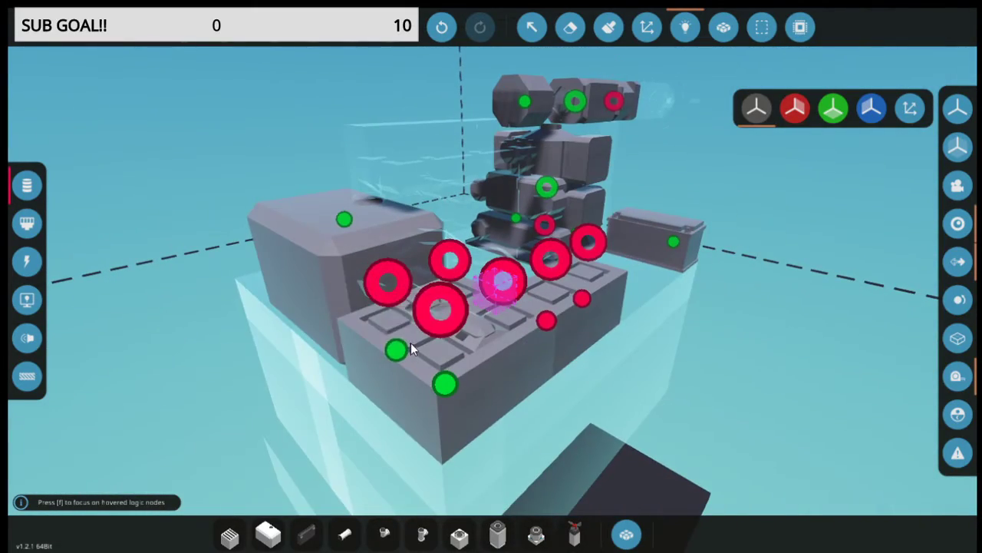
pyautogui.moveTo(403, 350)
pyautogui.moveTo(403, 349); pyautogui.dragTo(520, 288)
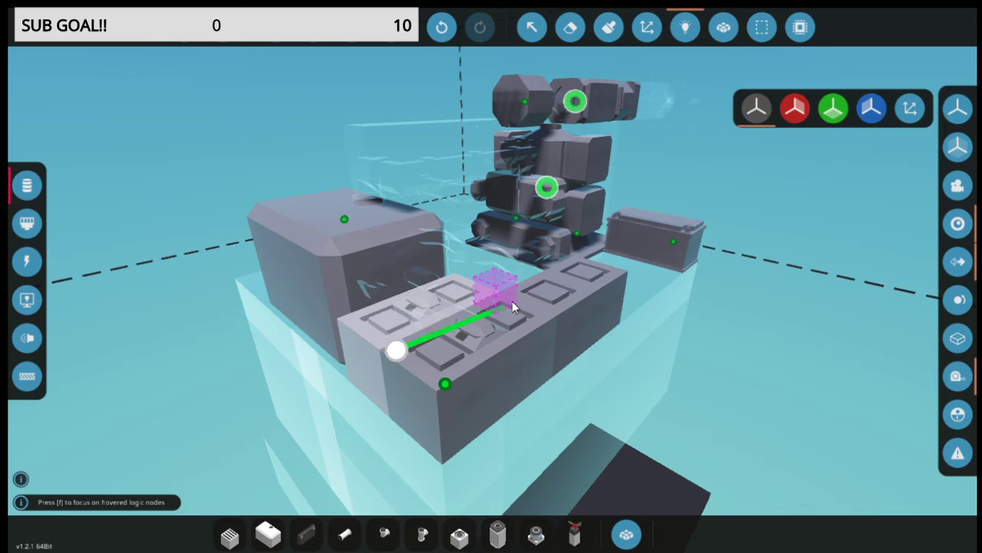
pyautogui.moveTo(540, 195); pyautogui.dragTo(547, 188)
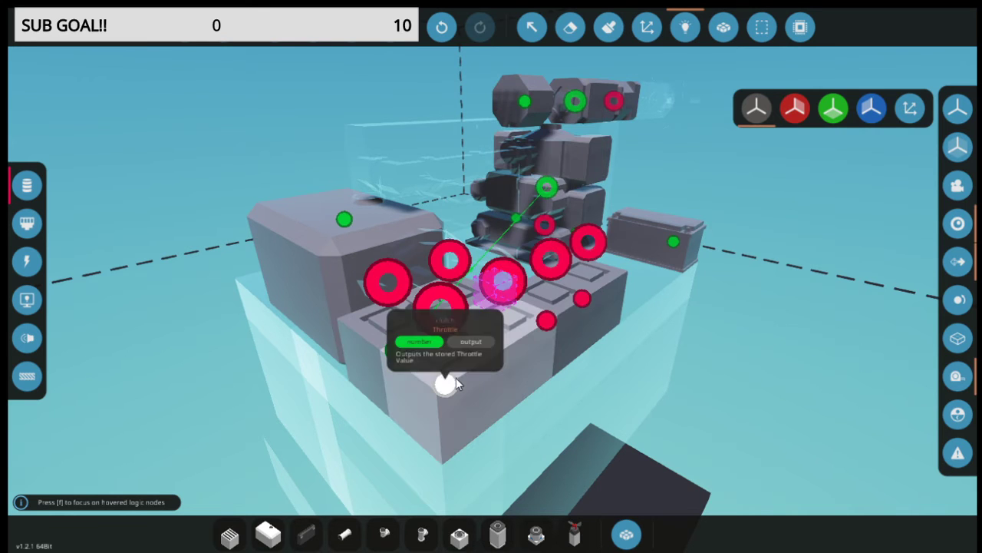
pyautogui.moveTo(445, 383); pyautogui.dragTo(579, 96)
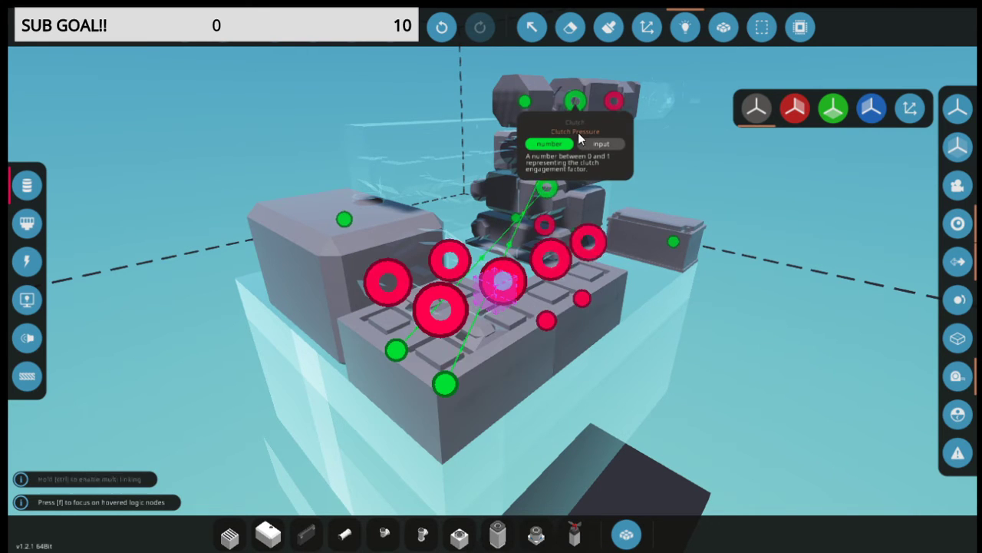
# Link the "revers" toggle button to the gearbox's on/off input and the "start" push button to the engine's starter input.
pyautogui.moveTo(544, 321)
pyautogui.moveTo(544, 321); pyautogui.dragTo(614, 102)
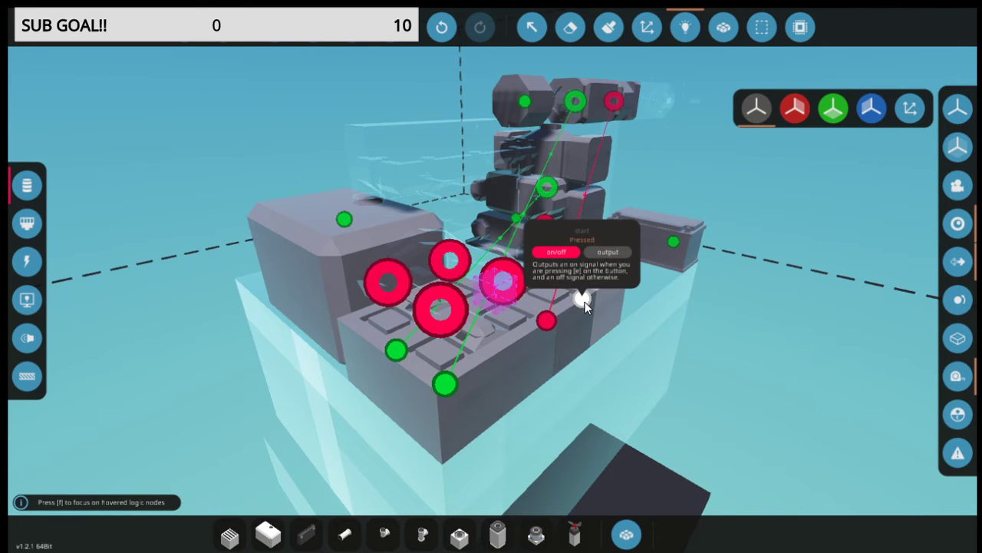
pyautogui.moveTo(583, 301); pyautogui.dragTo(549, 224)
pyautogui.scroll(-5, 645, 298)
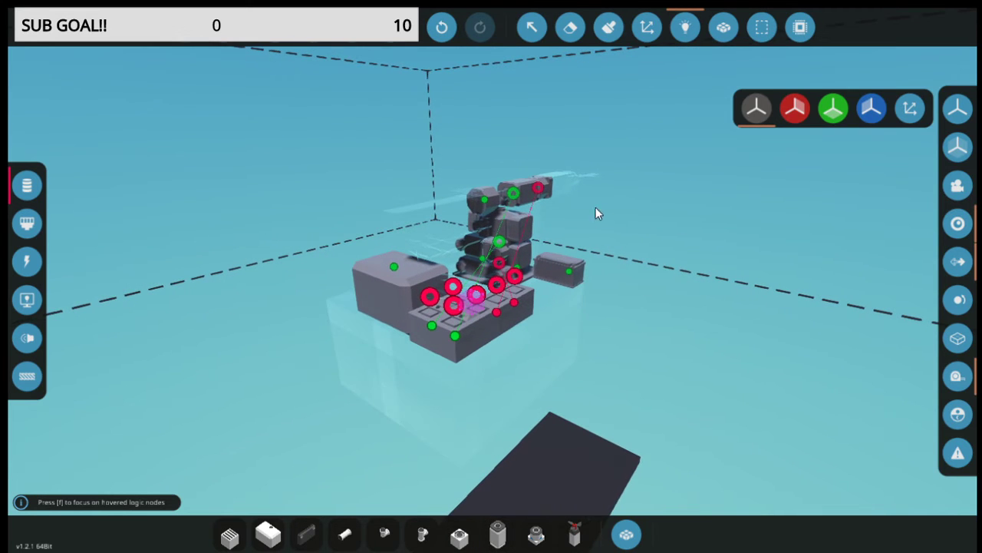
# Wire the small battery's electric node to the generator, clutch, gearbox, engine, both levers and both buttons.
pyautogui.scroll(5, 555, 132)
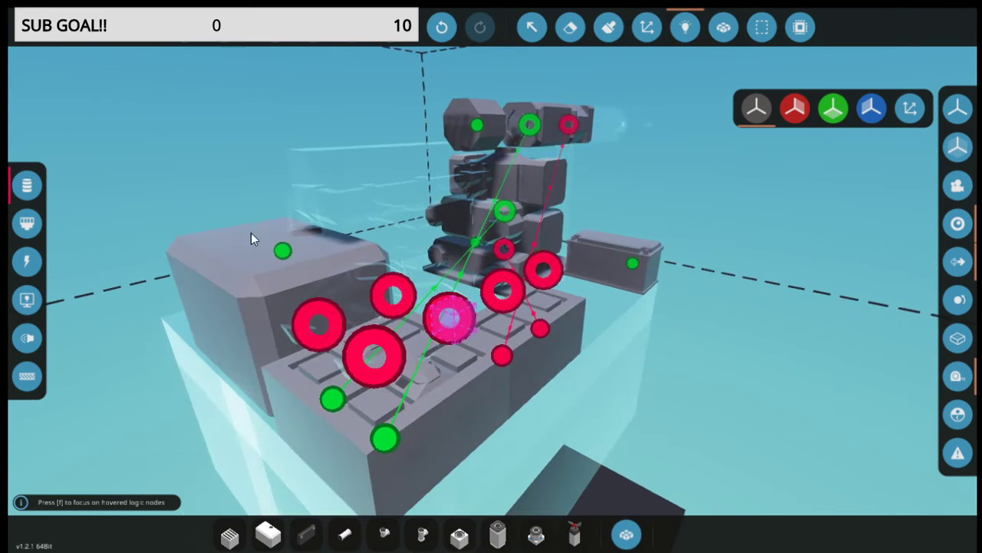
pyautogui.click(27, 261)
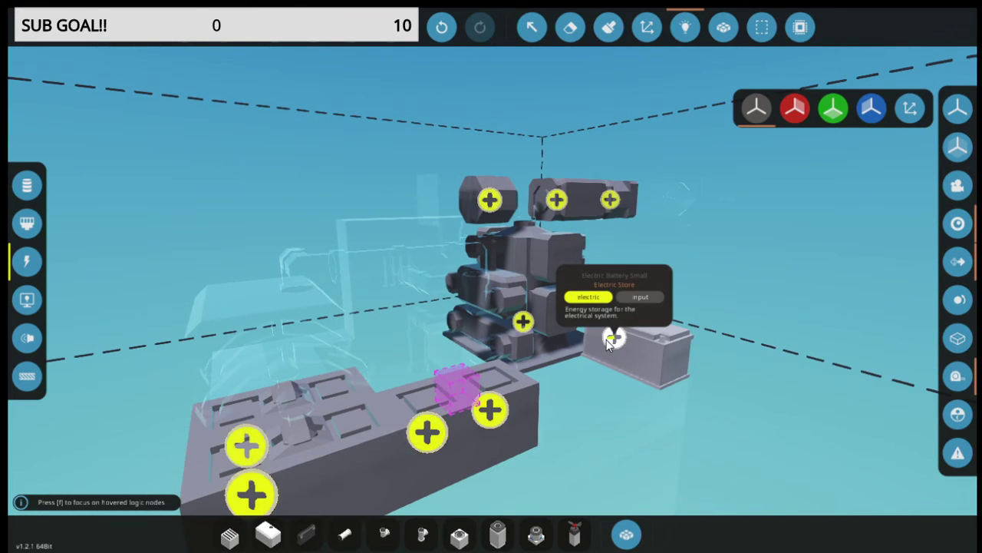
pyautogui.moveTo(607, 343)
pyautogui.mouseDown()
pyautogui.moveTo(599, 237)
pyautogui.moveTo(534, 203)
pyautogui.moveTo(490, 202)
pyautogui.mouseUp()
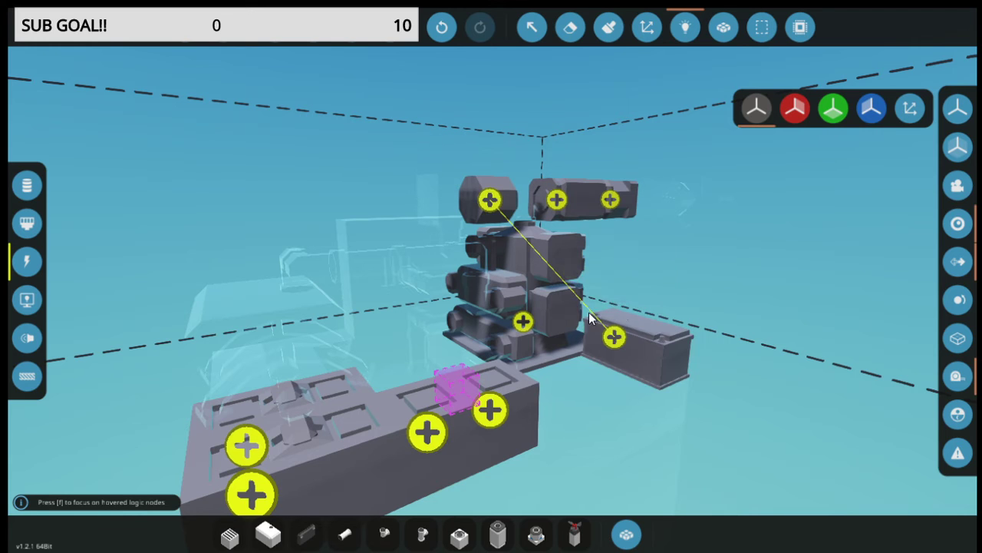
pyautogui.moveTo(615, 338)
pyautogui.mouseDown()
pyautogui.moveTo(557, 201)
pyautogui.moveTo(628, 204)
pyautogui.moveTo(548, 318)
pyautogui.moveTo(518, 330)
pyautogui.moveTo(479, 427)
pyautogui.moveTo(488, 412)
pyautogui.moveTo(285, 464)
pyautogui.moveTo(251, 429)
pyautogui.moveTo(246, 445)
pyautogui.moveTo(633, 376)
pyautogui.moveTo(614, 336)
pyautogui.mouseUp()
pyautogui.press('s')
pyautogui.press('a')
pyautogui.press('w')
pyautogui.press('s')
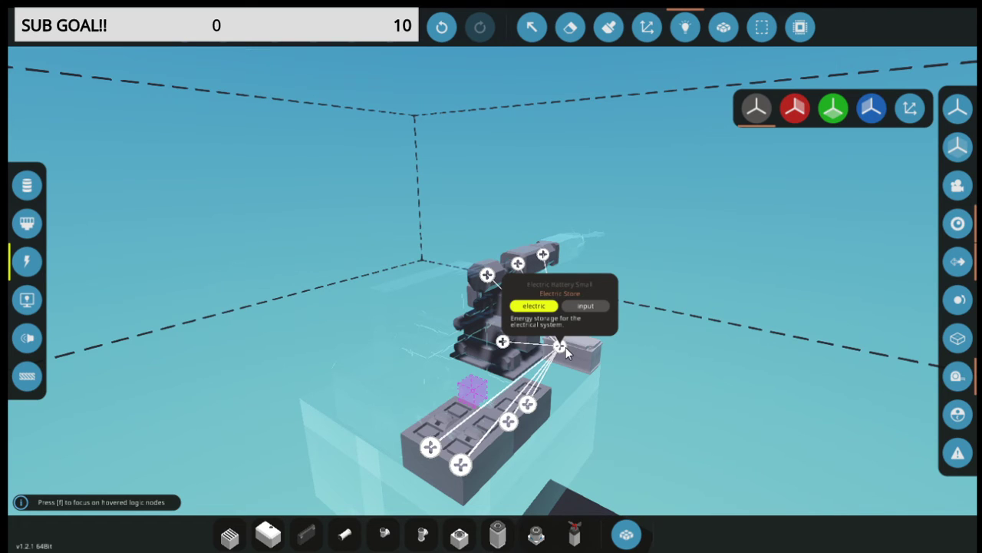
pyautogui.click(565, 348)
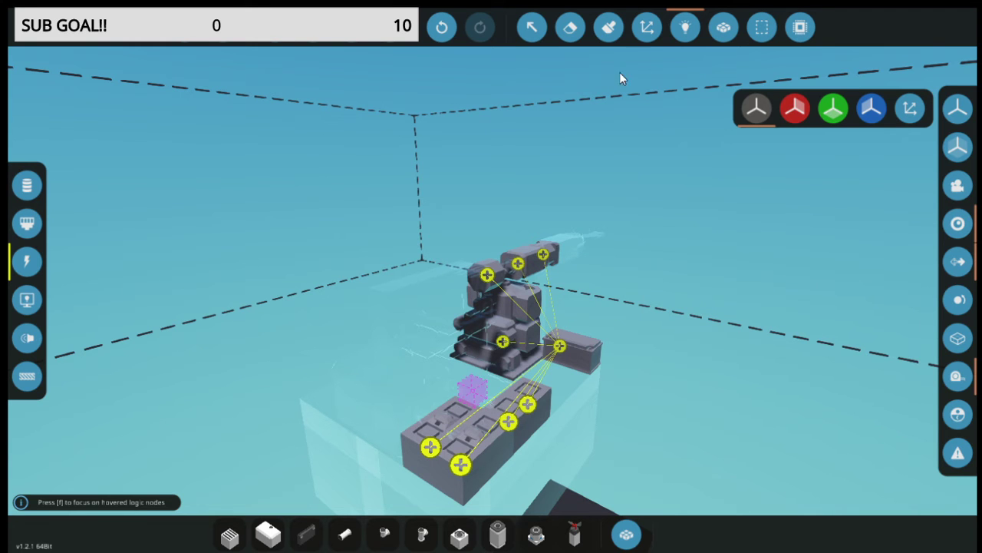
# Leave the logic view, spawn the vehicle in the world and go up to its control levers.
pyautogui.click(609, 27)
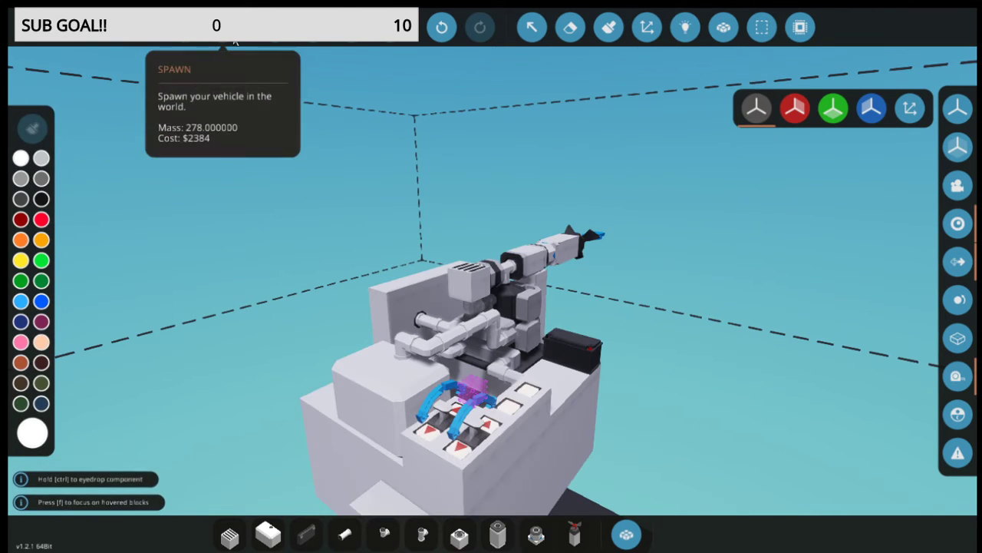
pyautogui.click(235, 40)
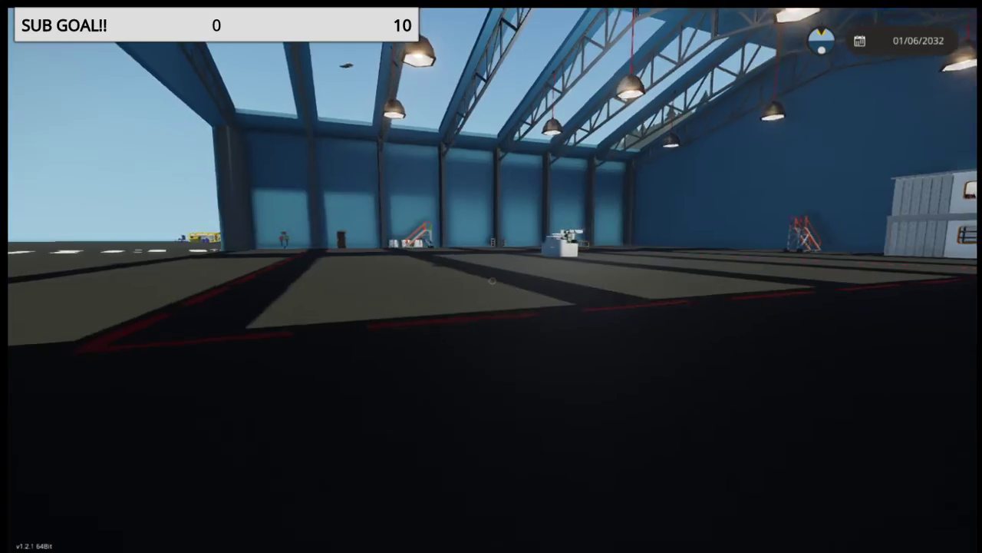
pyautogui.press('w')
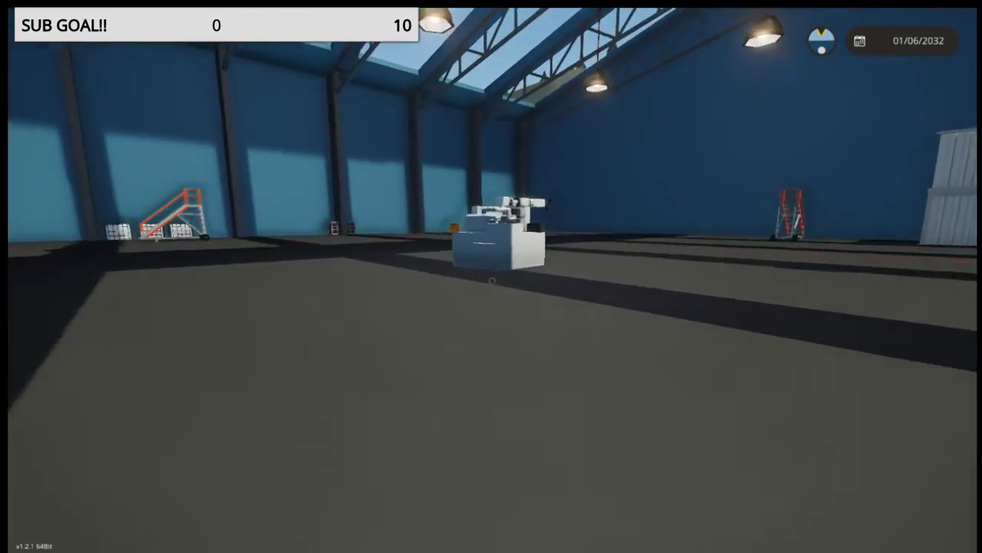
pyautogui.press('w')
pyautogui.press('space')
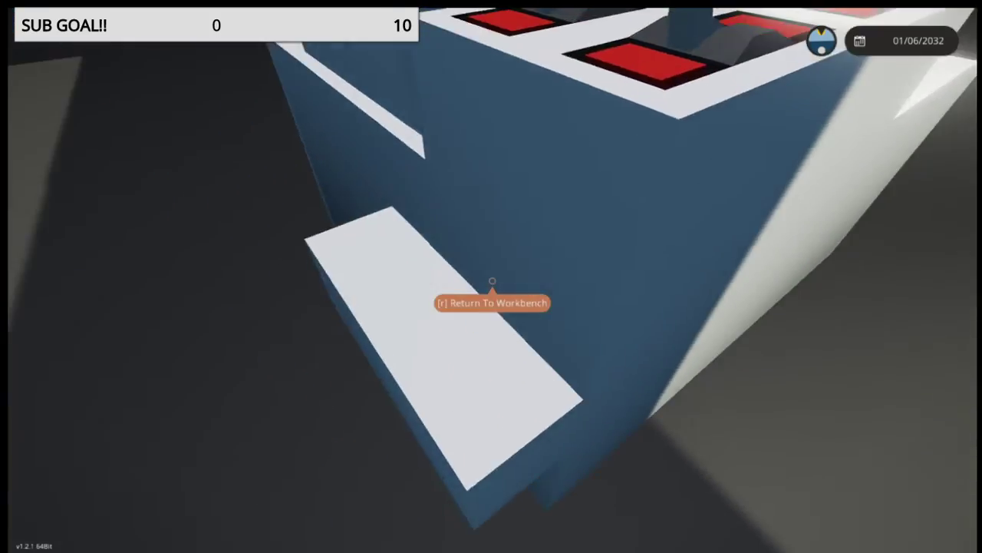
pyautogui.press('w')
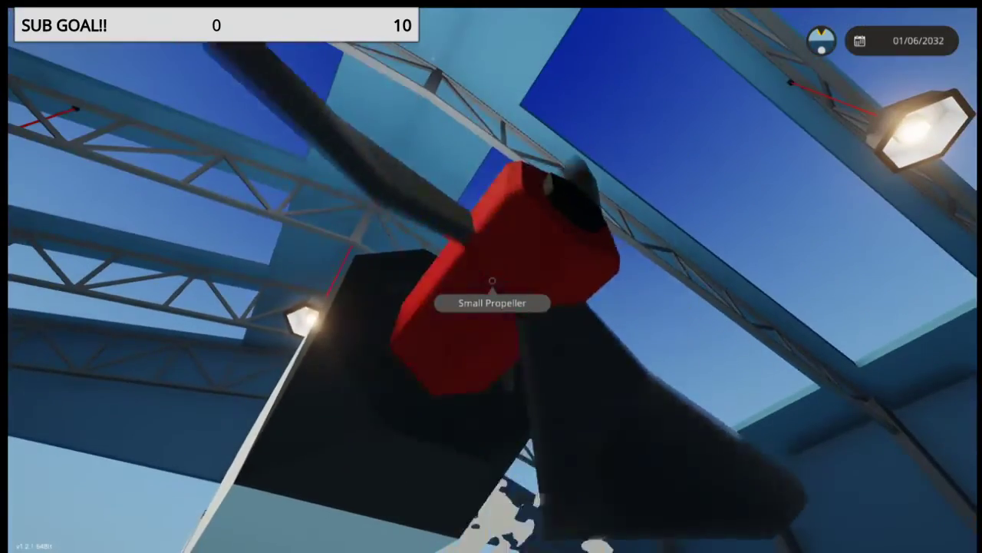
# Examine the spinning propeller, the throttle lever and the whole engine setup from a distance while it runs.
pyautogui.press('s')
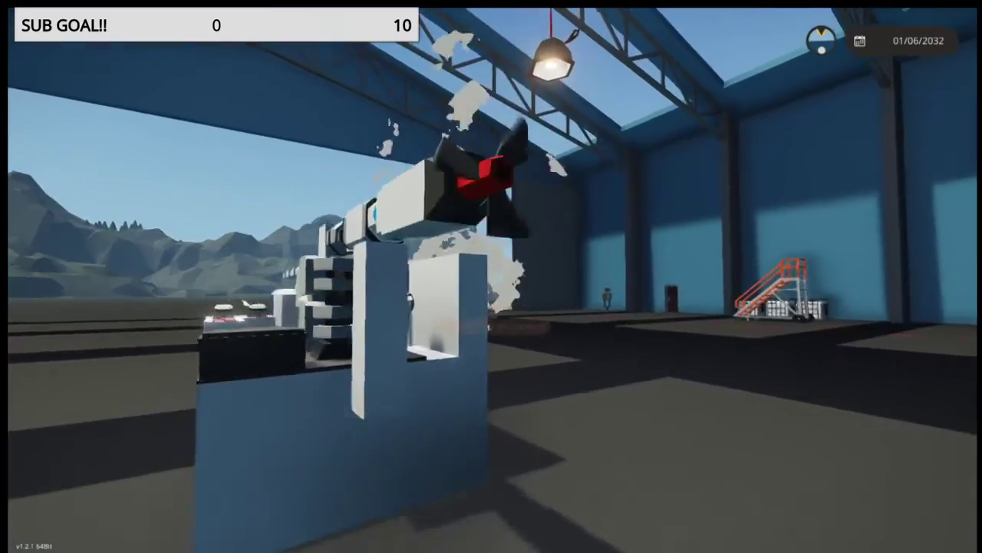
pyautogui.press('a')
pyautogui.press('w')
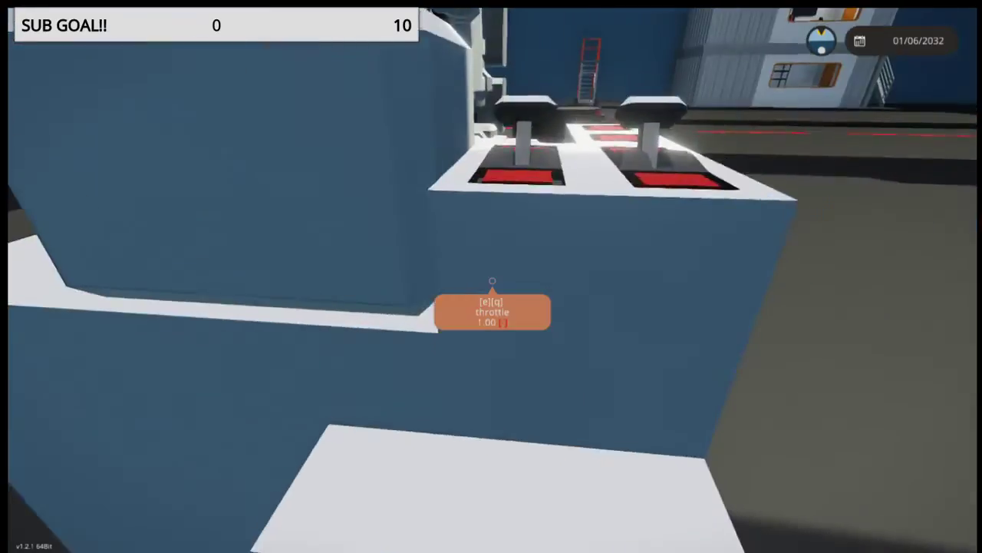
pyautogui.press('space')
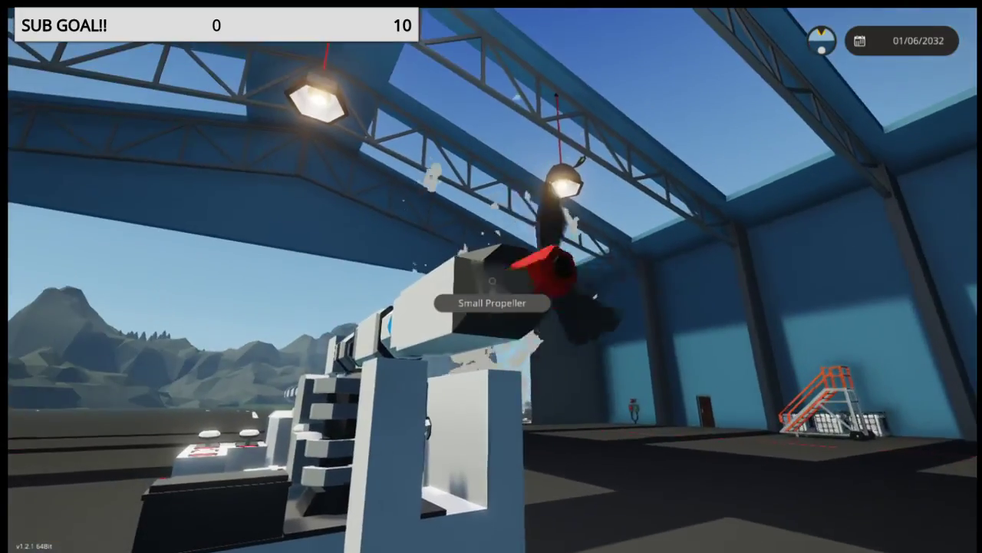
pyautogui.press('s')
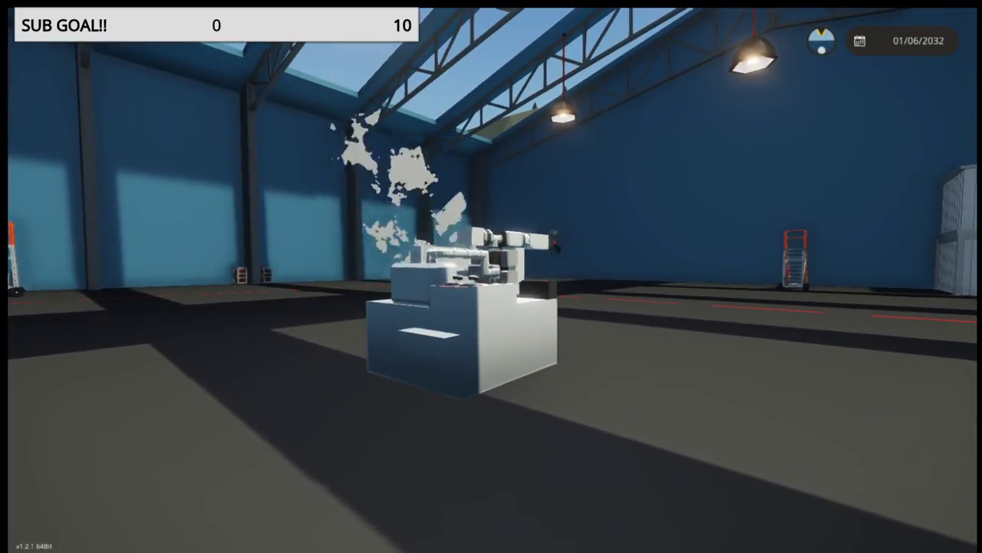
pyautogui.press('Escape')
pyautogui.press('Escape')
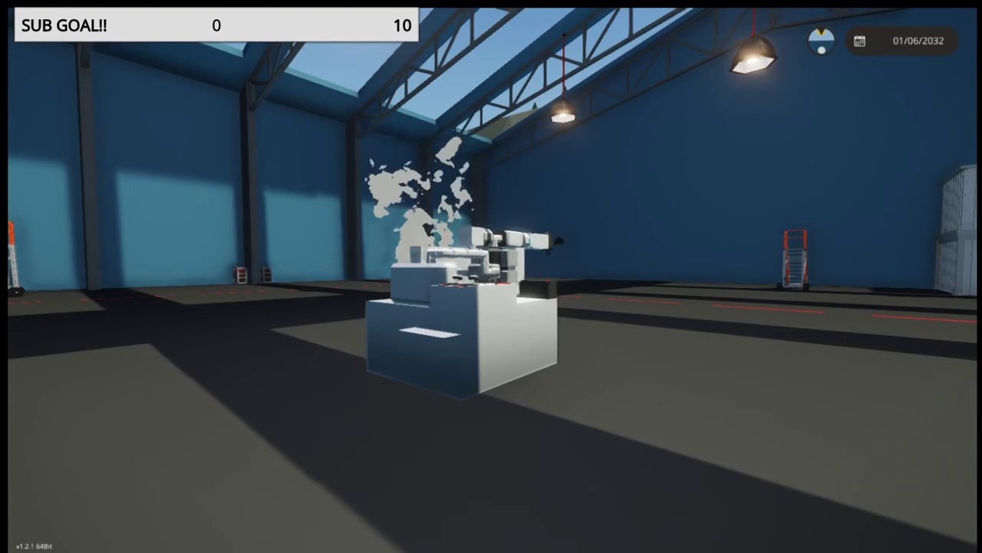